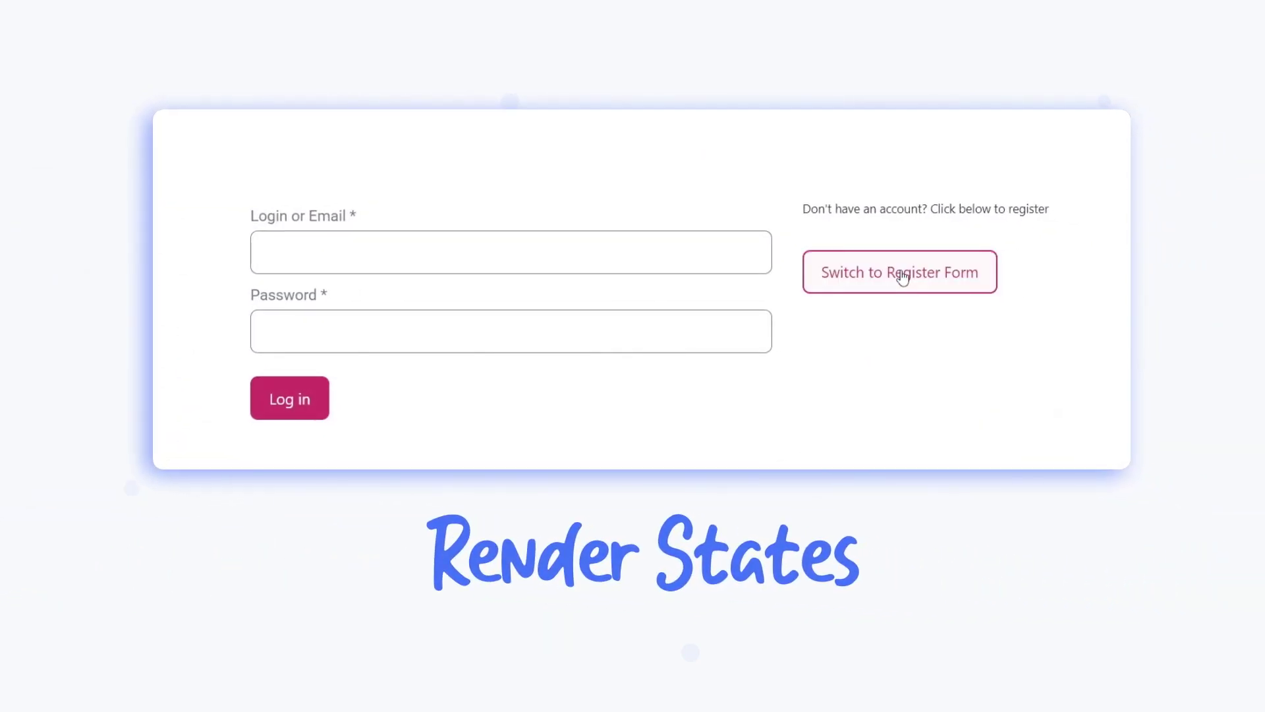
# Switch to the registration form and enter 12345 as a non-matching confirm password
pyautogui.click(903, 278)
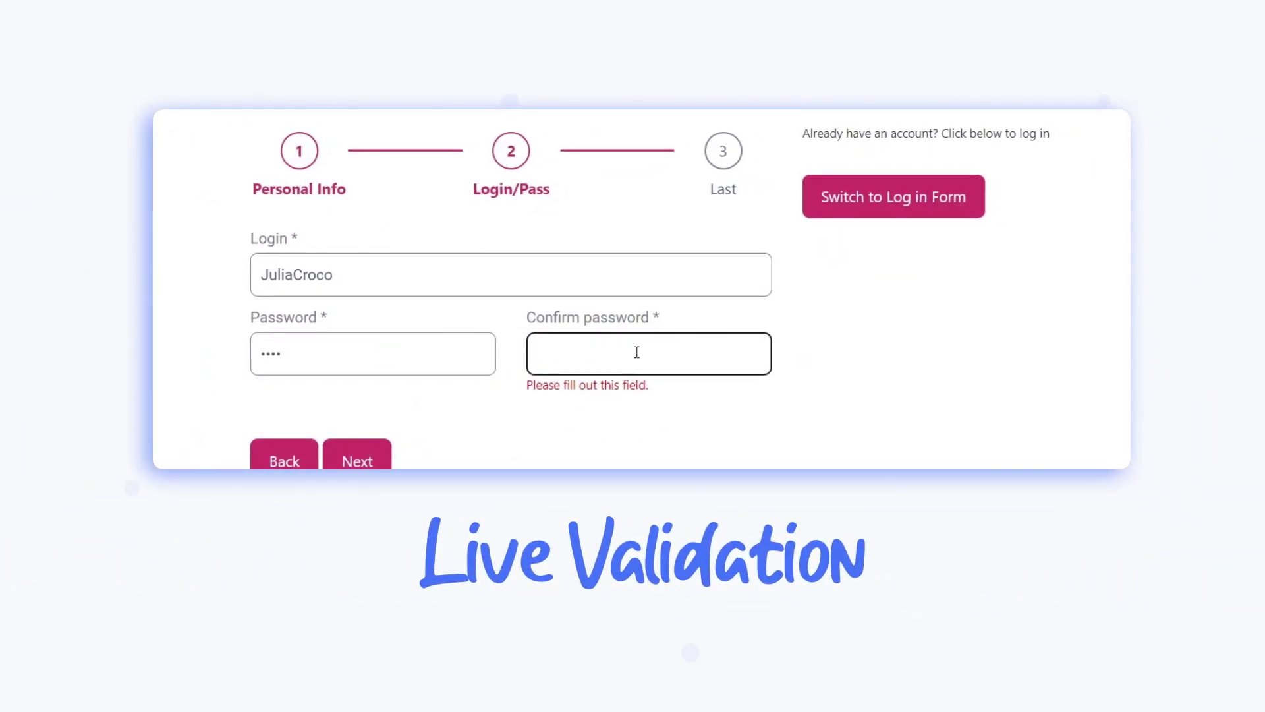
pyautogui.write('12345')
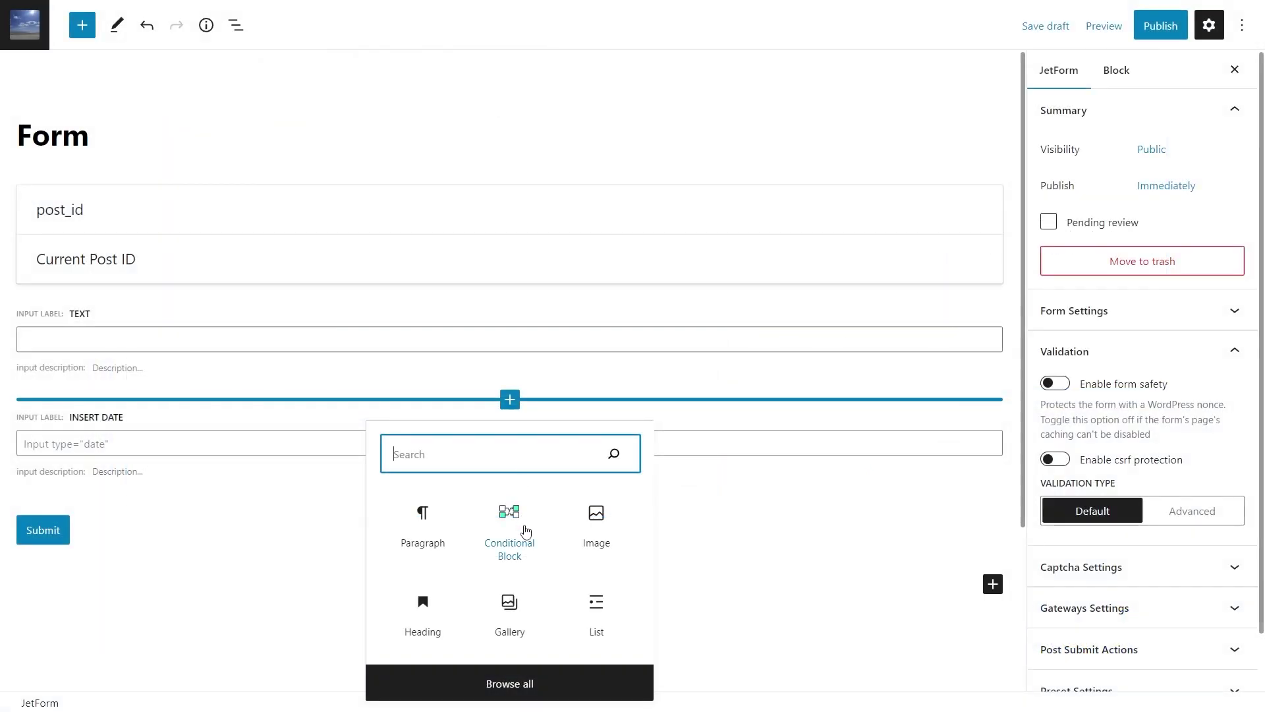
# Insert a Conditional Block with a first condition and an extra OR group
pyautogui.click(524, 527)
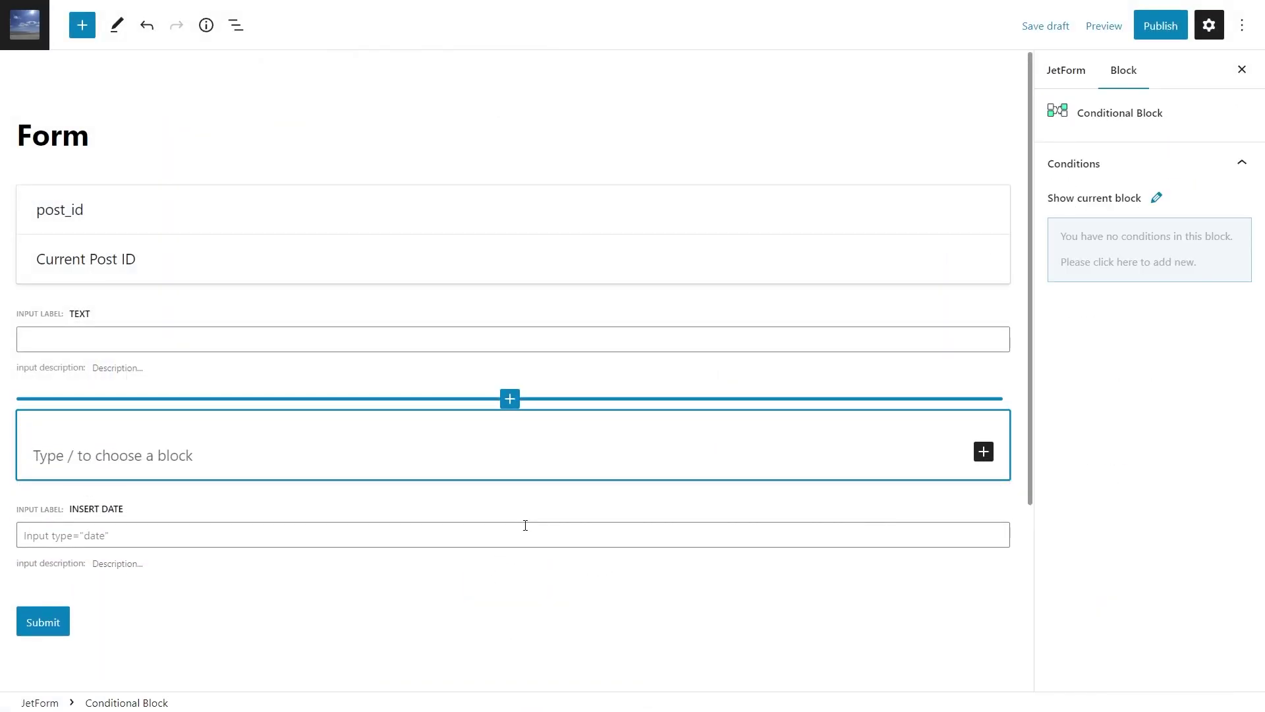
pyautogui.click(1147, 249)
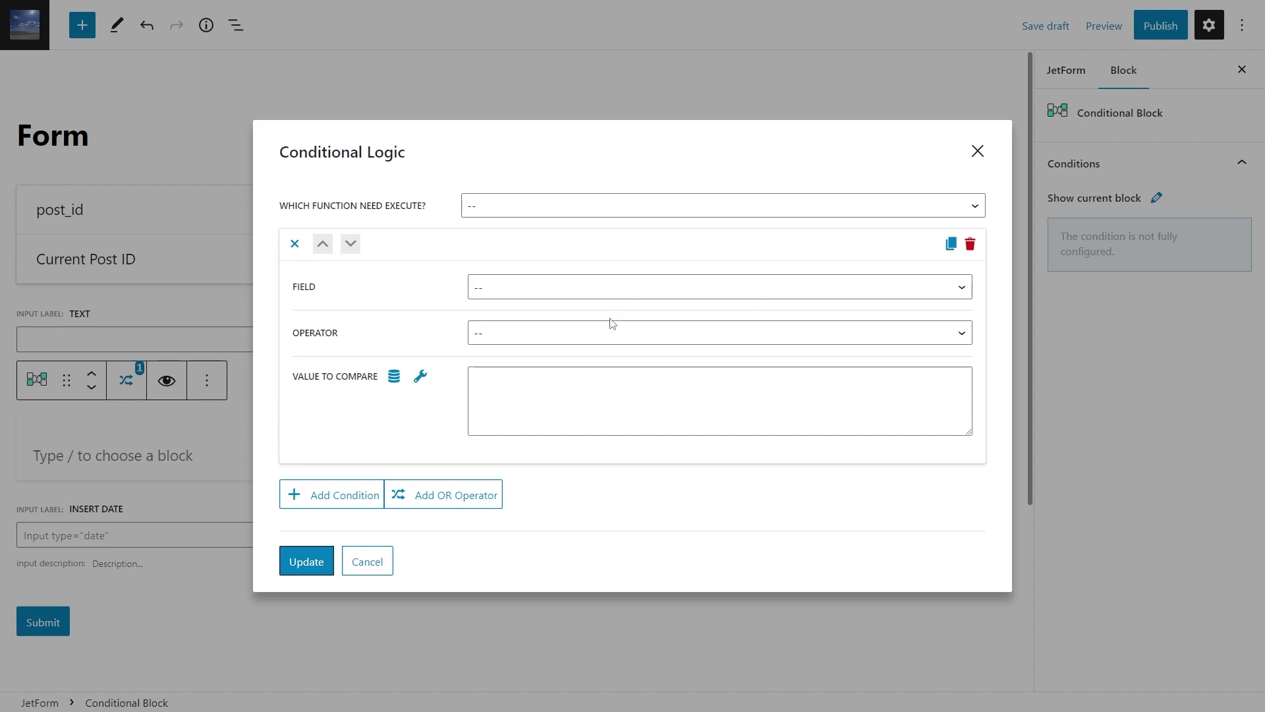
pyautogui.click(603, 332)
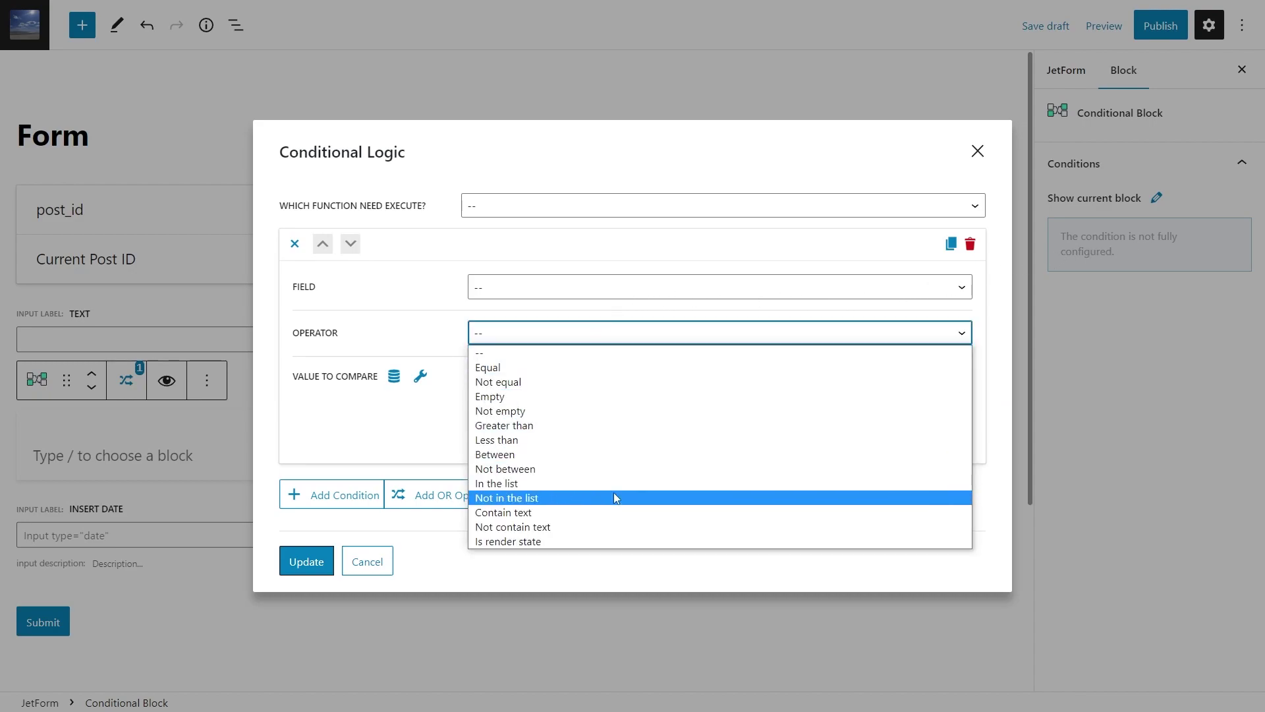
pyautogui.click(549, 572)
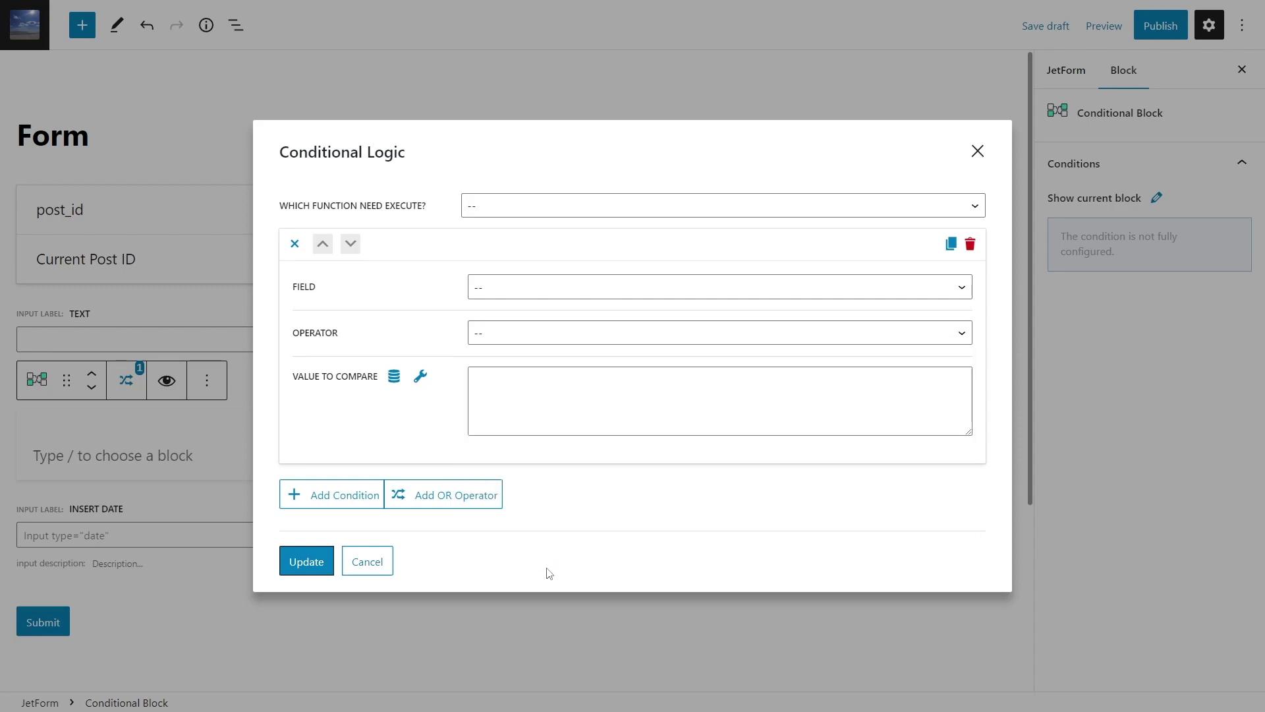
pyautogui.click(464, 501)
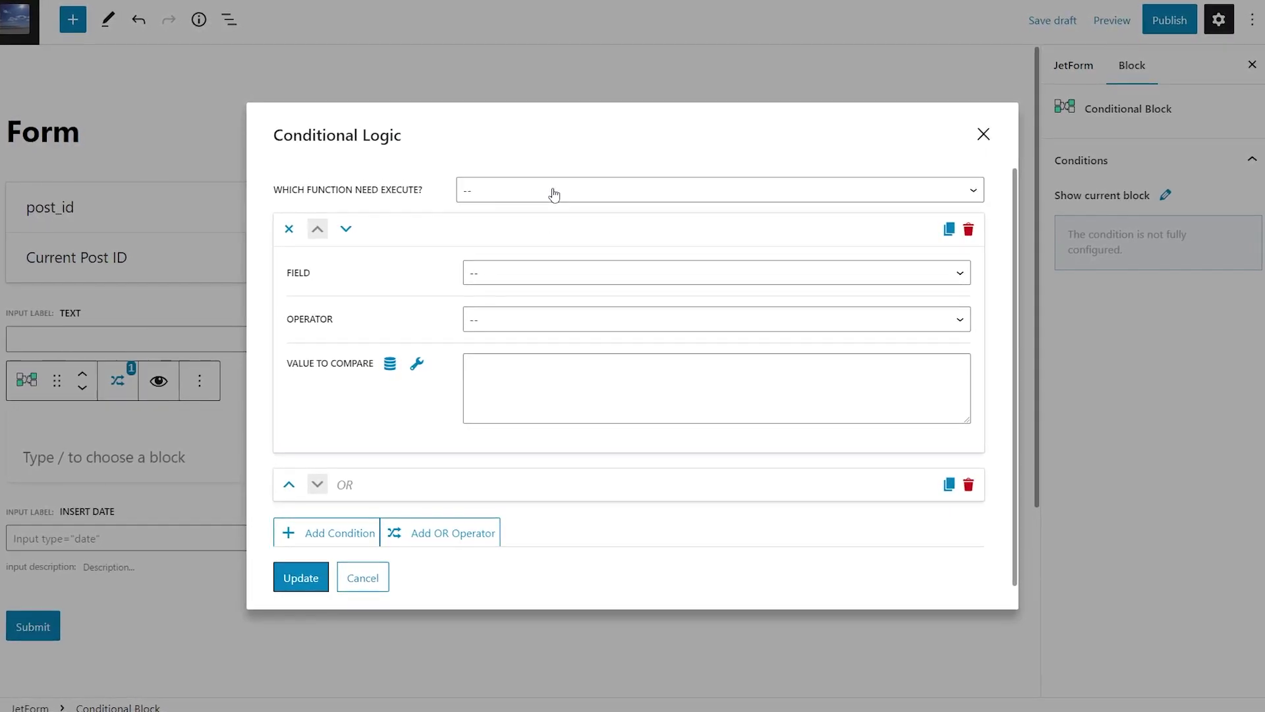
# Set the block to 'Show if...' and enable removing hidden elements from page HTML
pyautogui.click(556, 190)
pyautogui.click(554, 225)
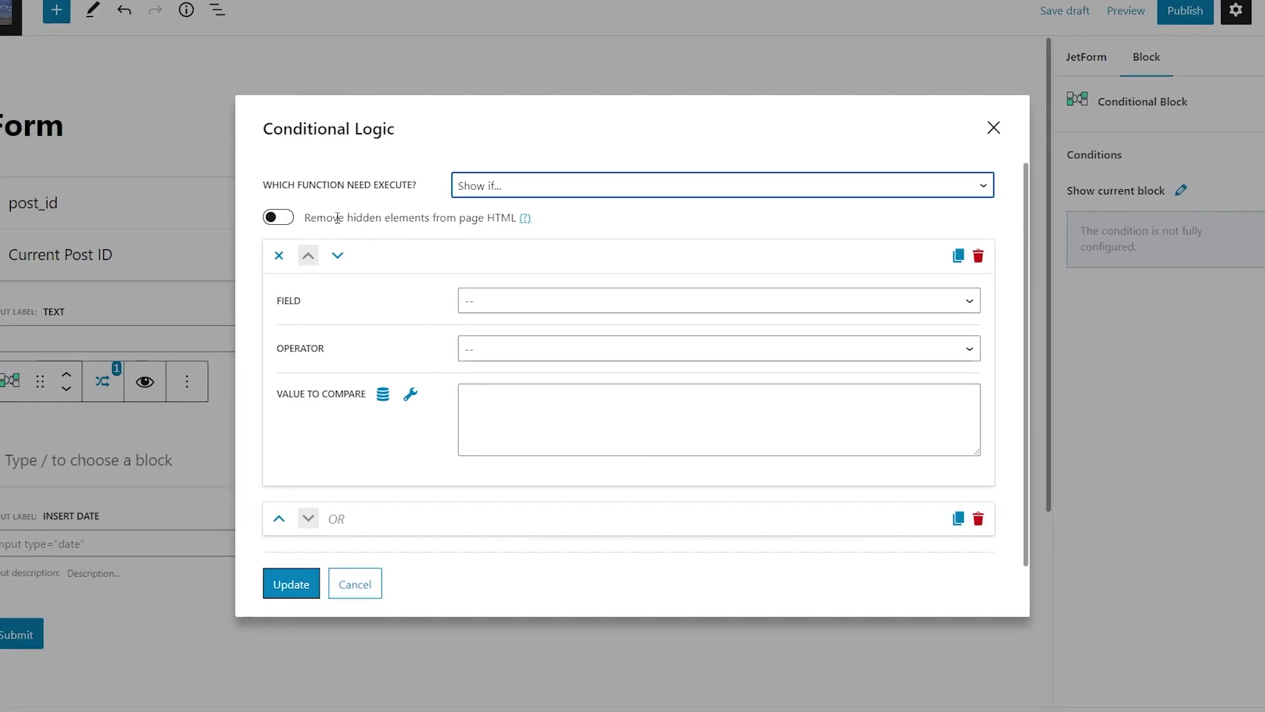
pyautogui.click(285, 222)
pyautogui.click(274, 216)
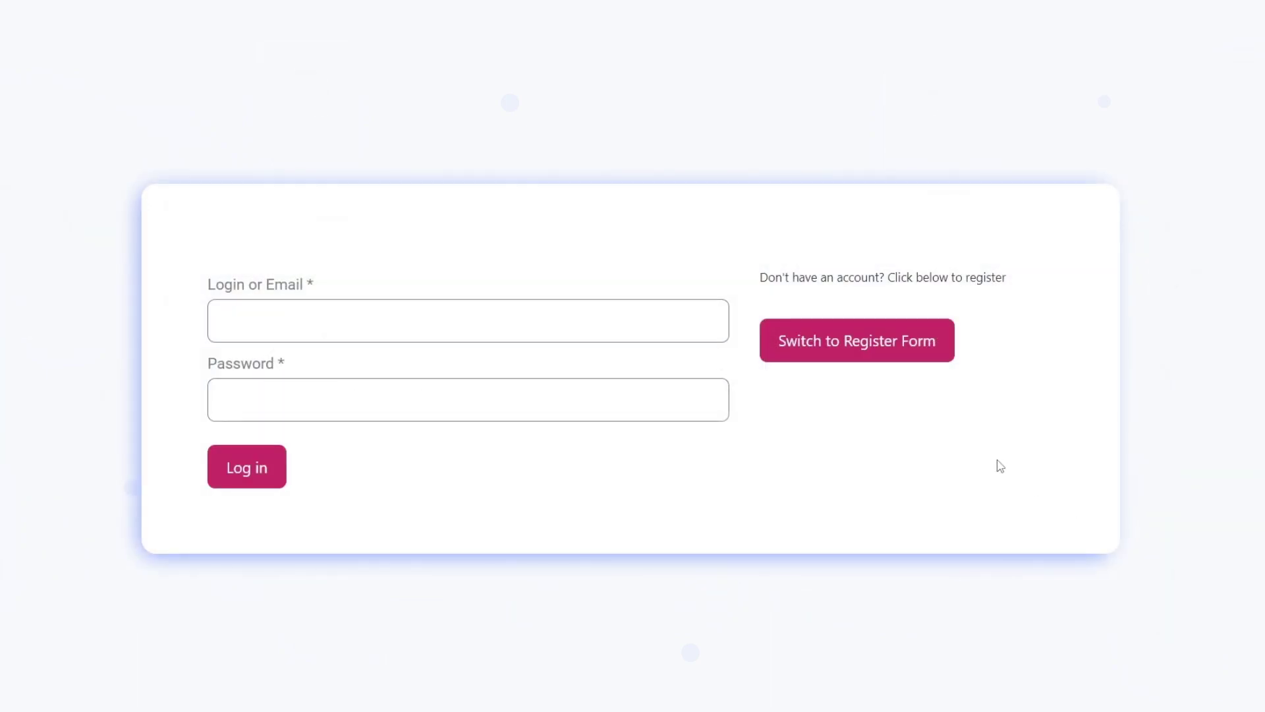
# Toggle the front-end form from registration to login and back to registration
pyautogui.click(860, 346)
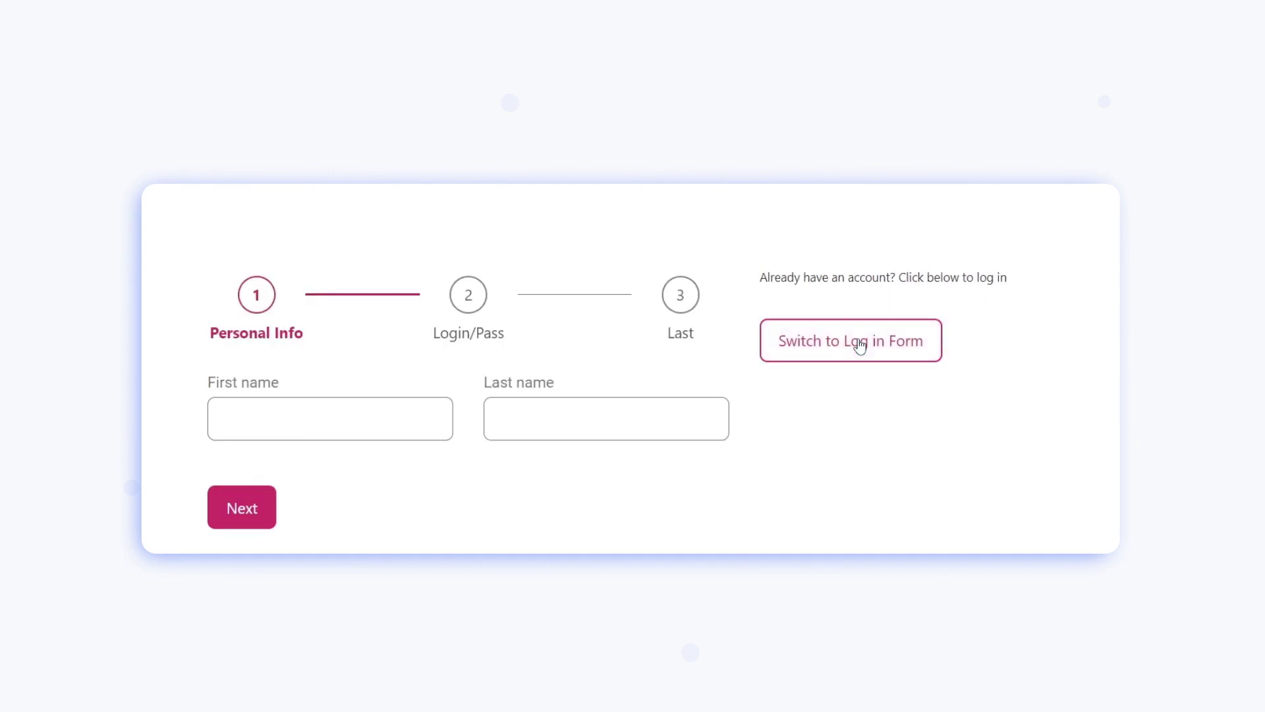
pyautogui.click(860, 346)
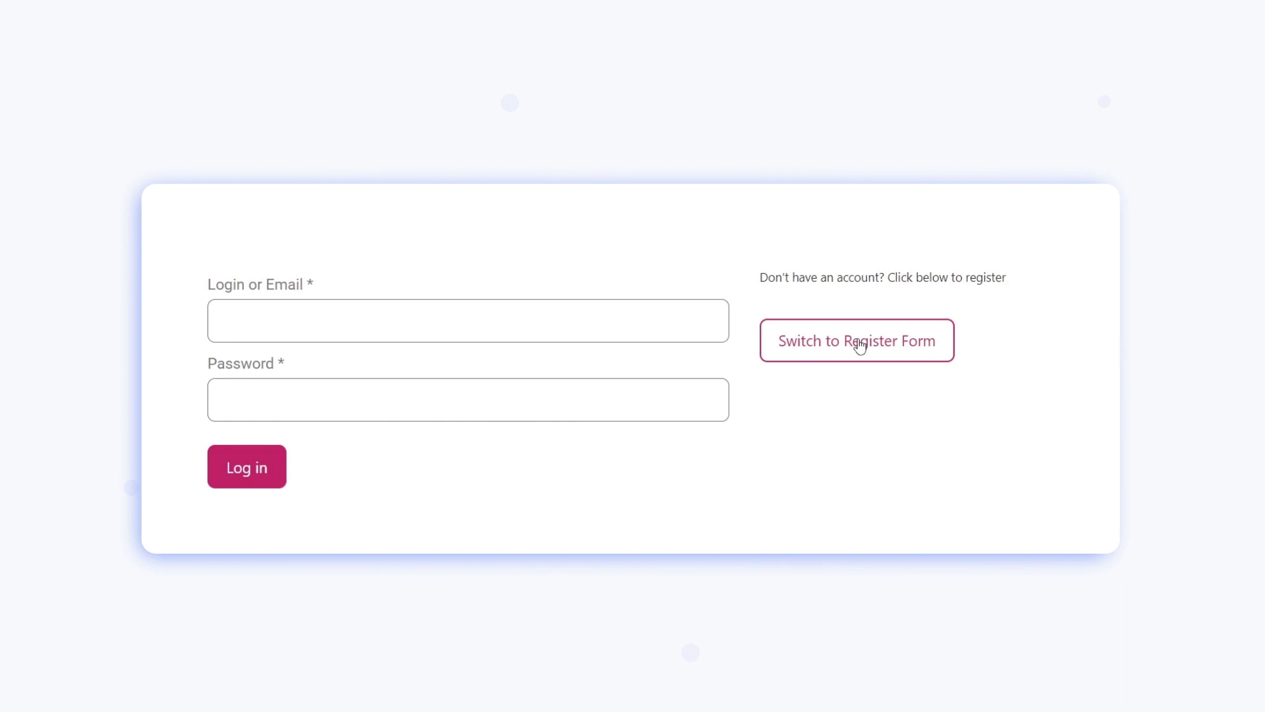
pyautogui.click(860, 346)
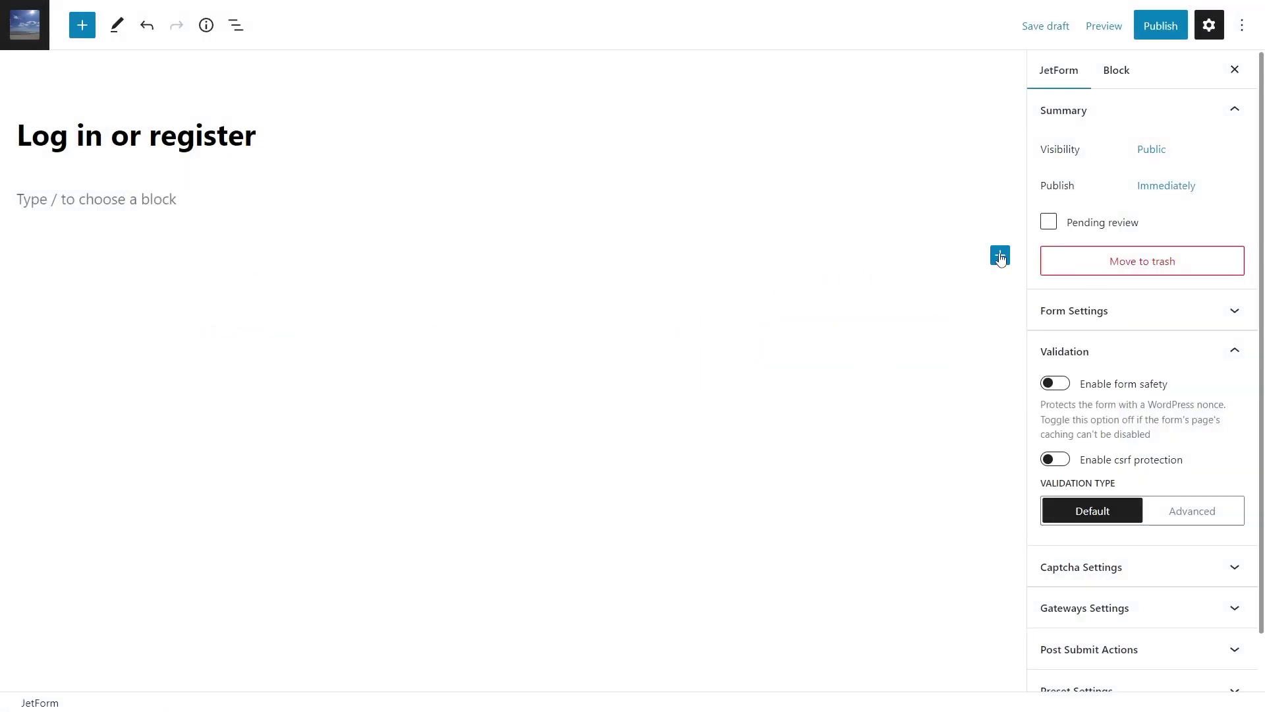
# Insert a Conditional Block into the empty form with an 'Is render state' condition
pyautogui.click(1000, 255)
pyautogui.click(779, 372)
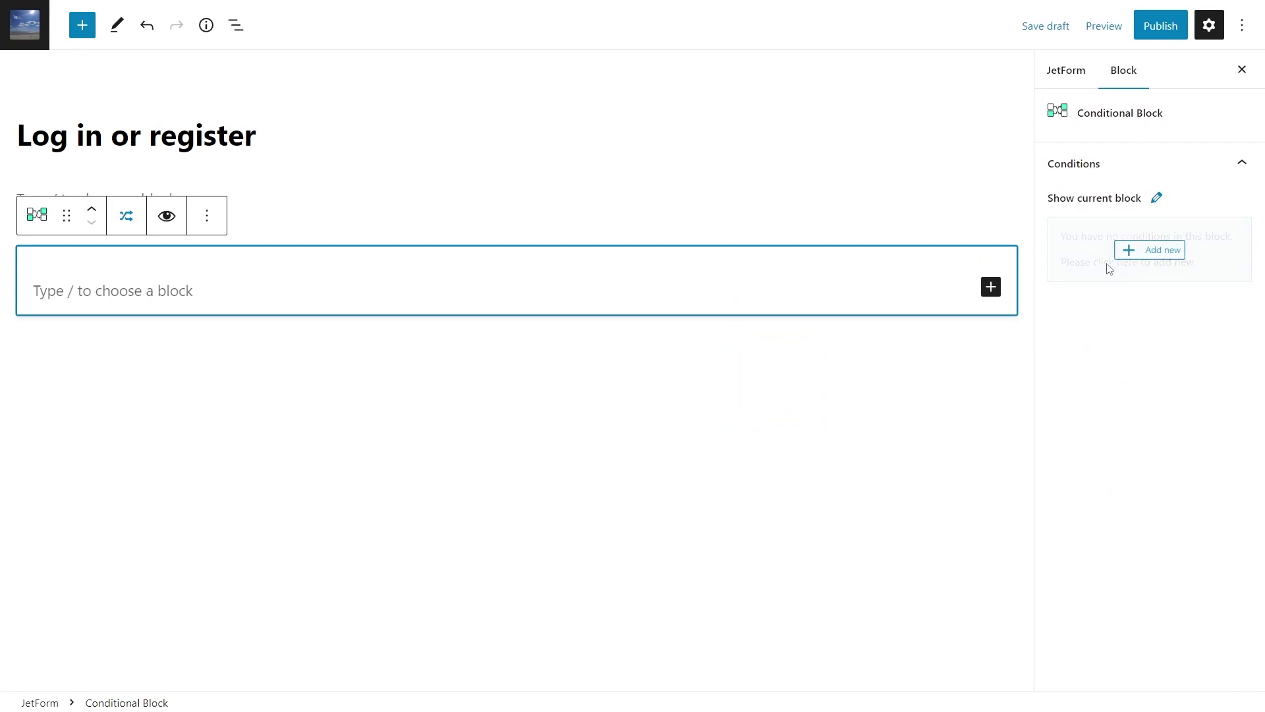
pyautogui.click(1135, 255)
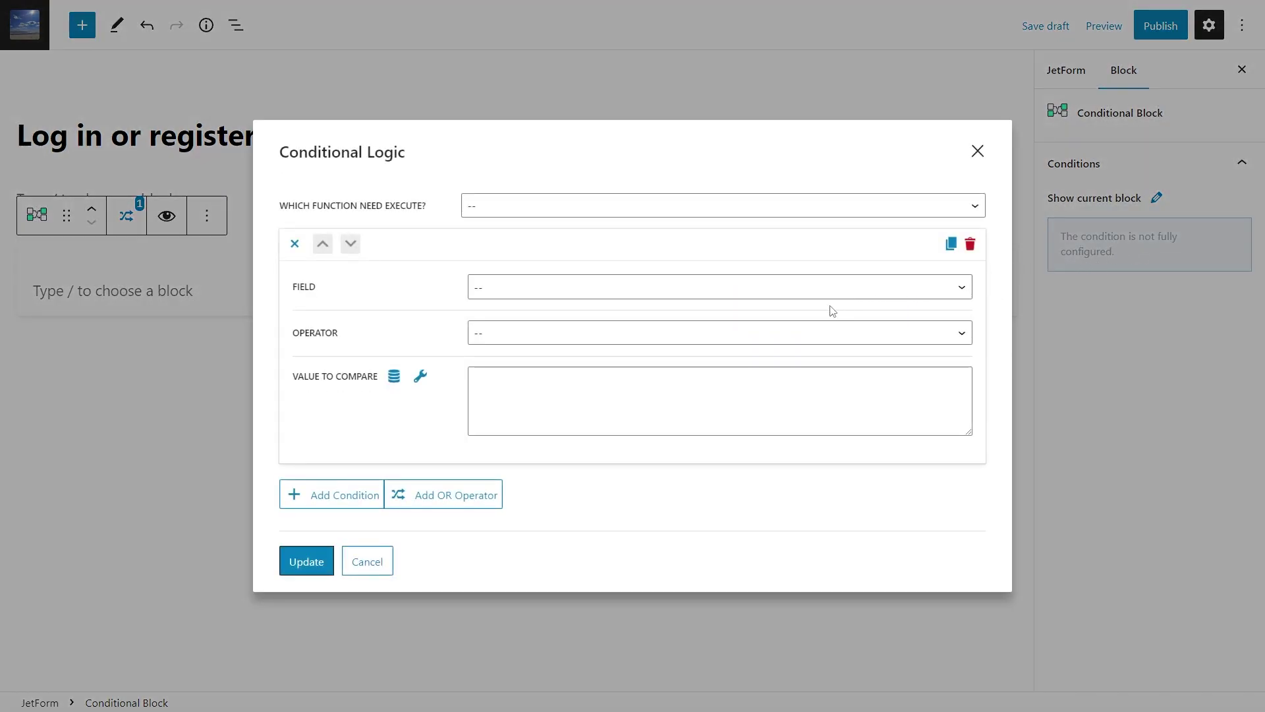
pyautogui.click(696, 339)
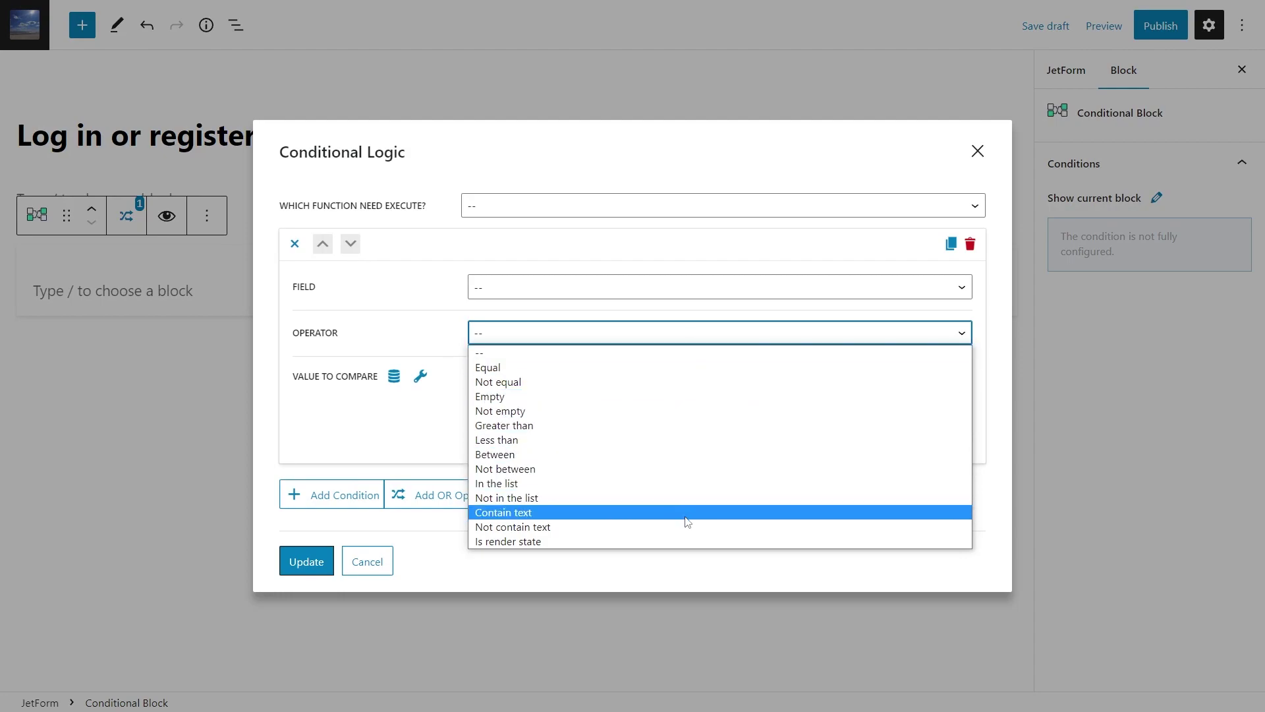
pyautogui.click(686, 539)
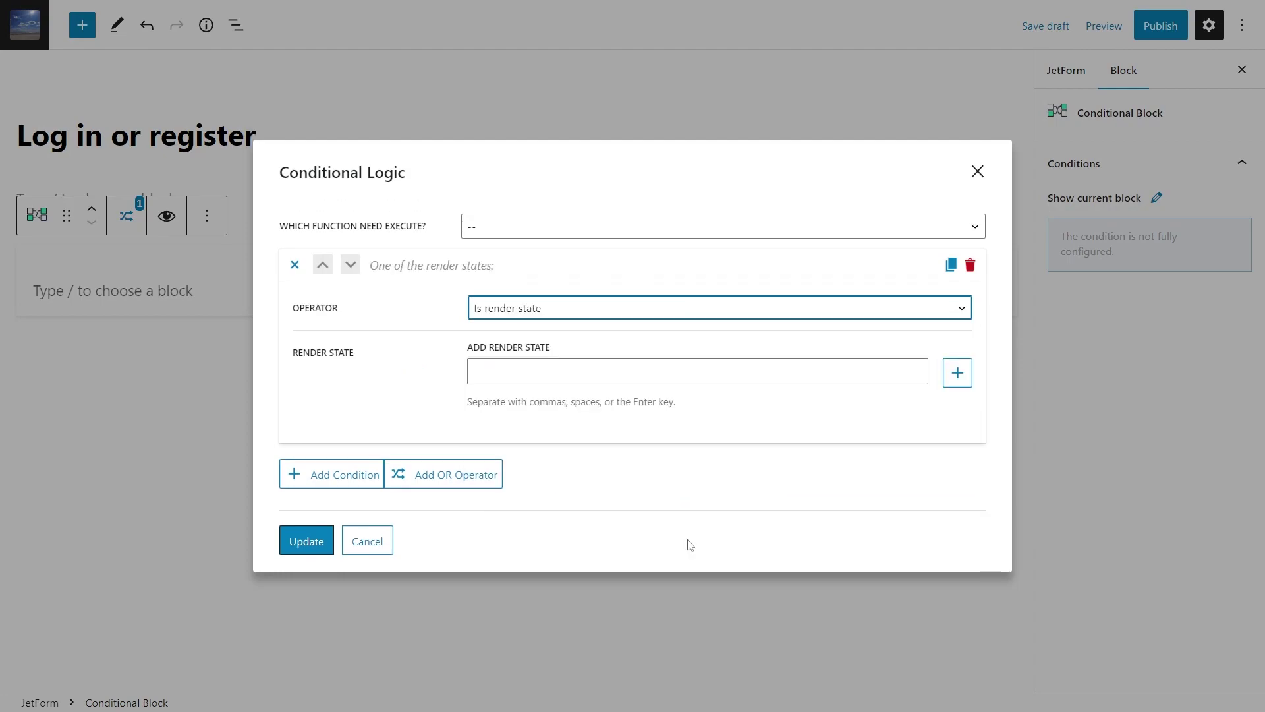
# Pick DEFAULT.STATE, update the condition, and check the register block uses REGISTER.FORM
pyautogui.click(647, 372)
pyautogui.click(644, 363)
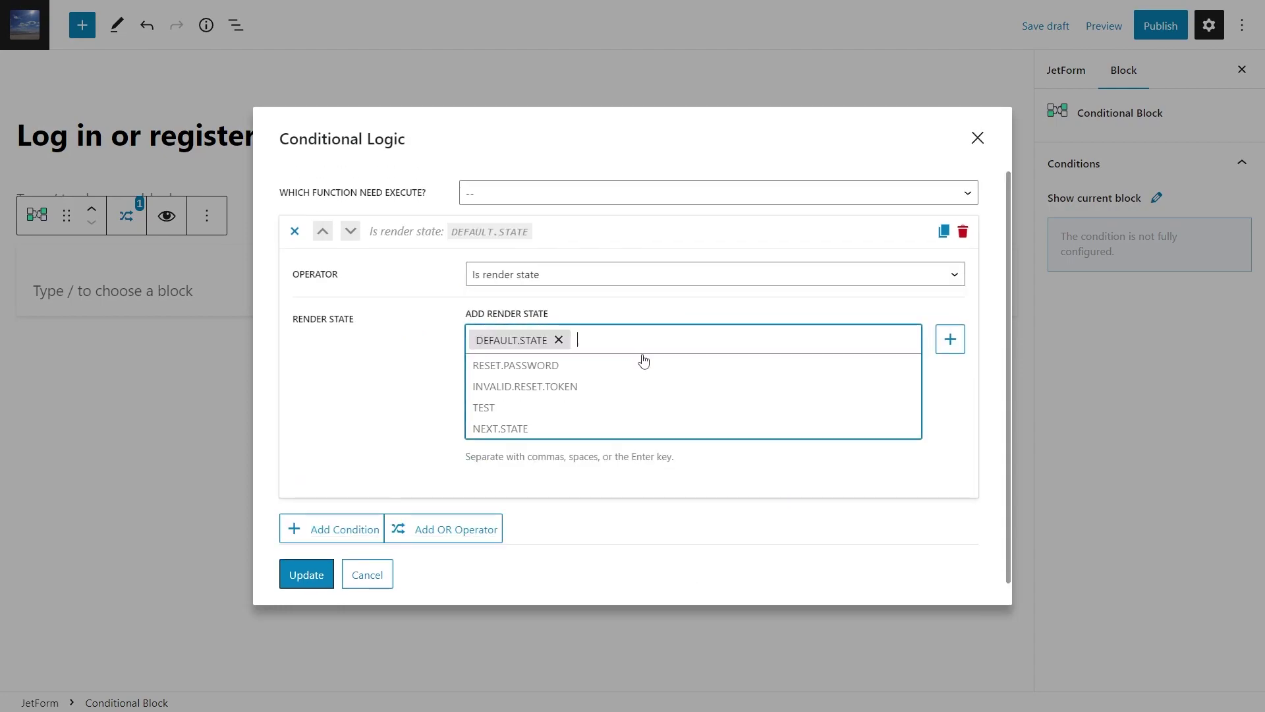
pyautogui.click(308, 575)
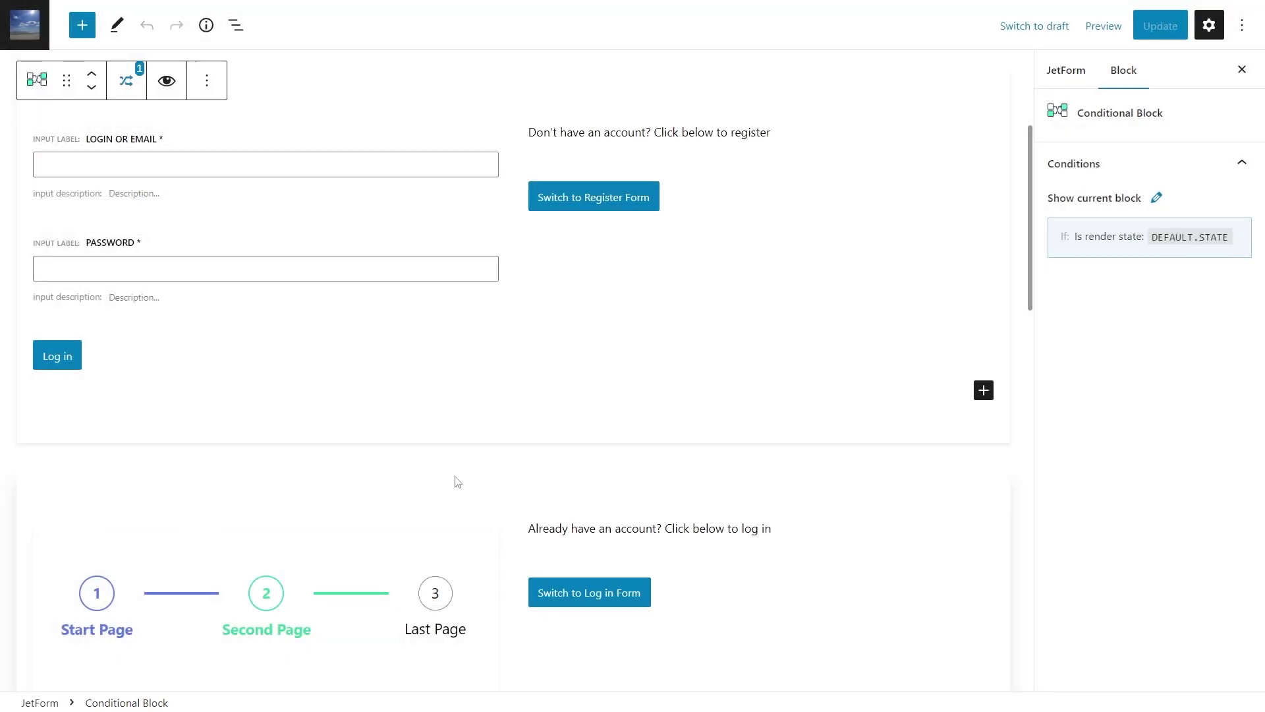
pyautogui.scroll(-2, 458, 482)
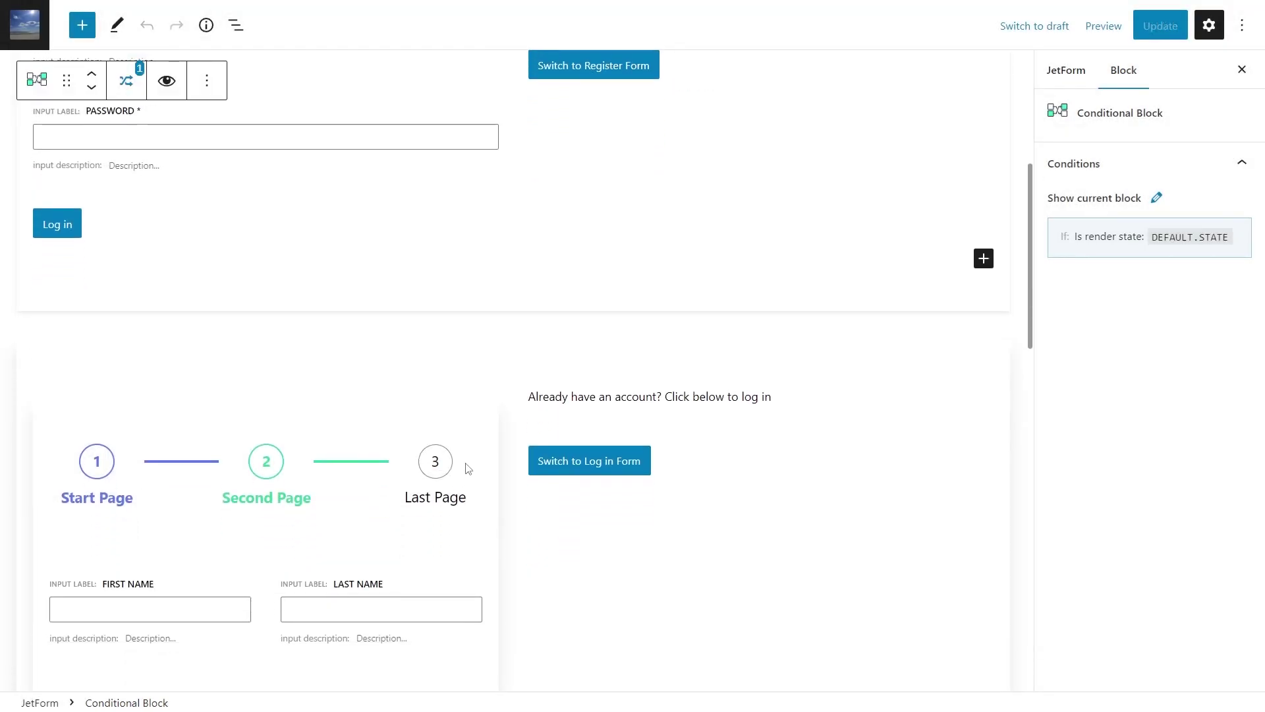
pyautogui.click(527, 376)
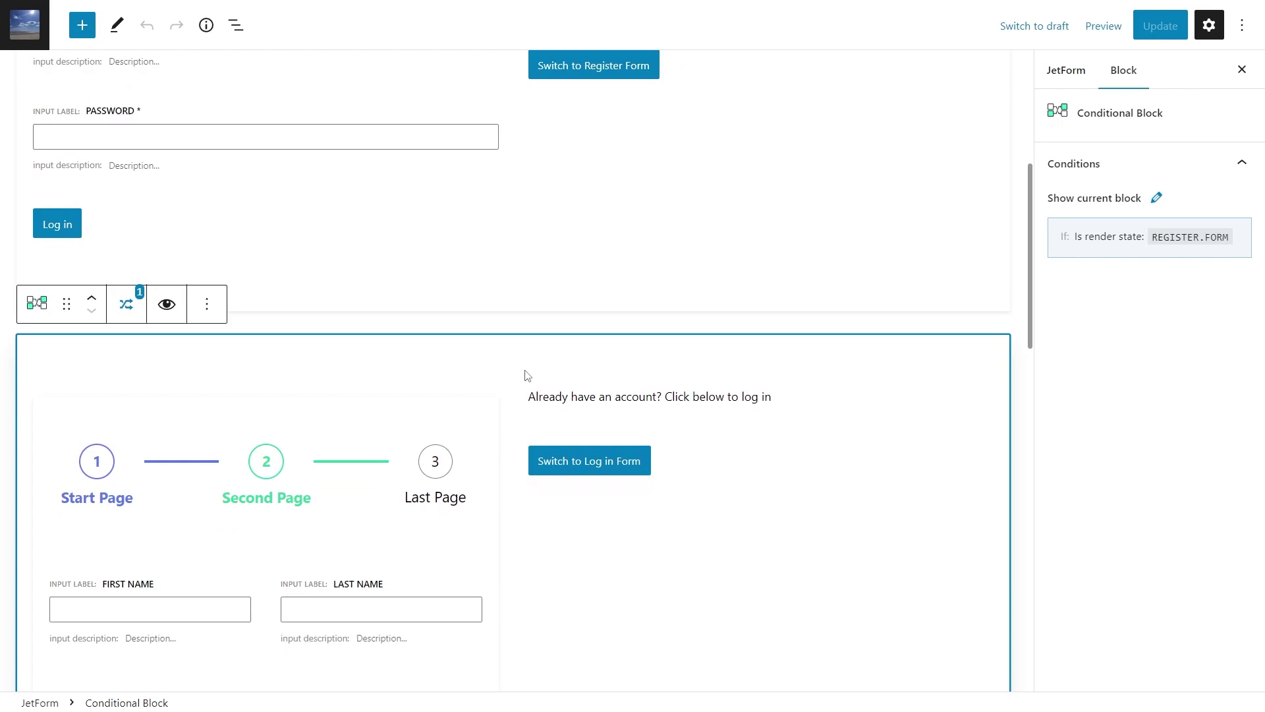
# Keep the Switch to Log in Form button's action type as Change Render State
pyautogui.moveTo(1114, 245)
pyautogui.click(667, 473)
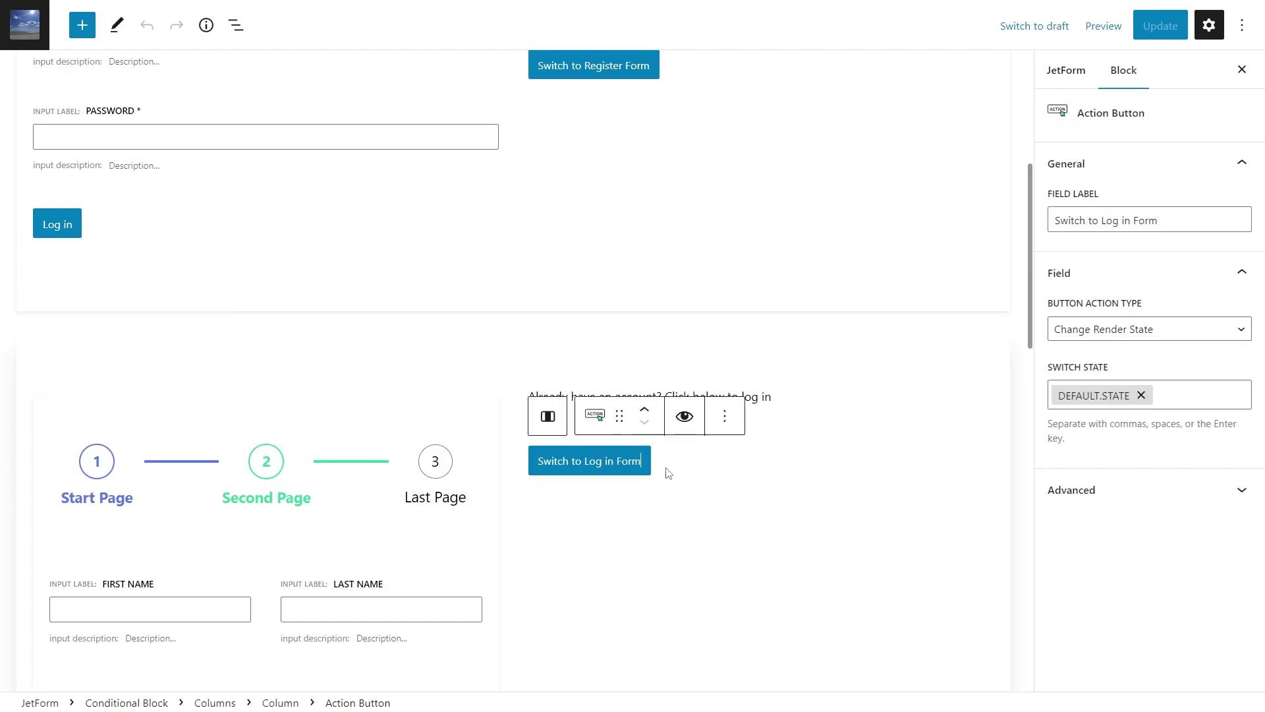
pyautogui.click(1170, 331)
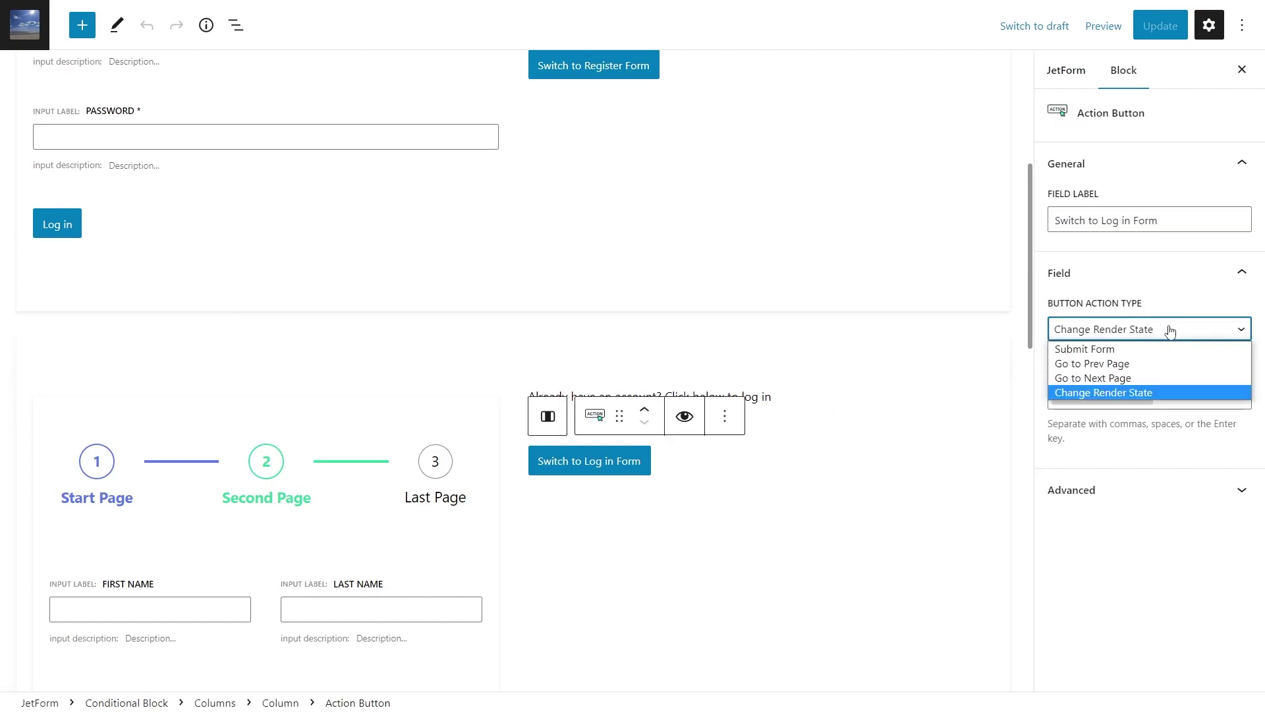
pyautogui.click(1165, 391)
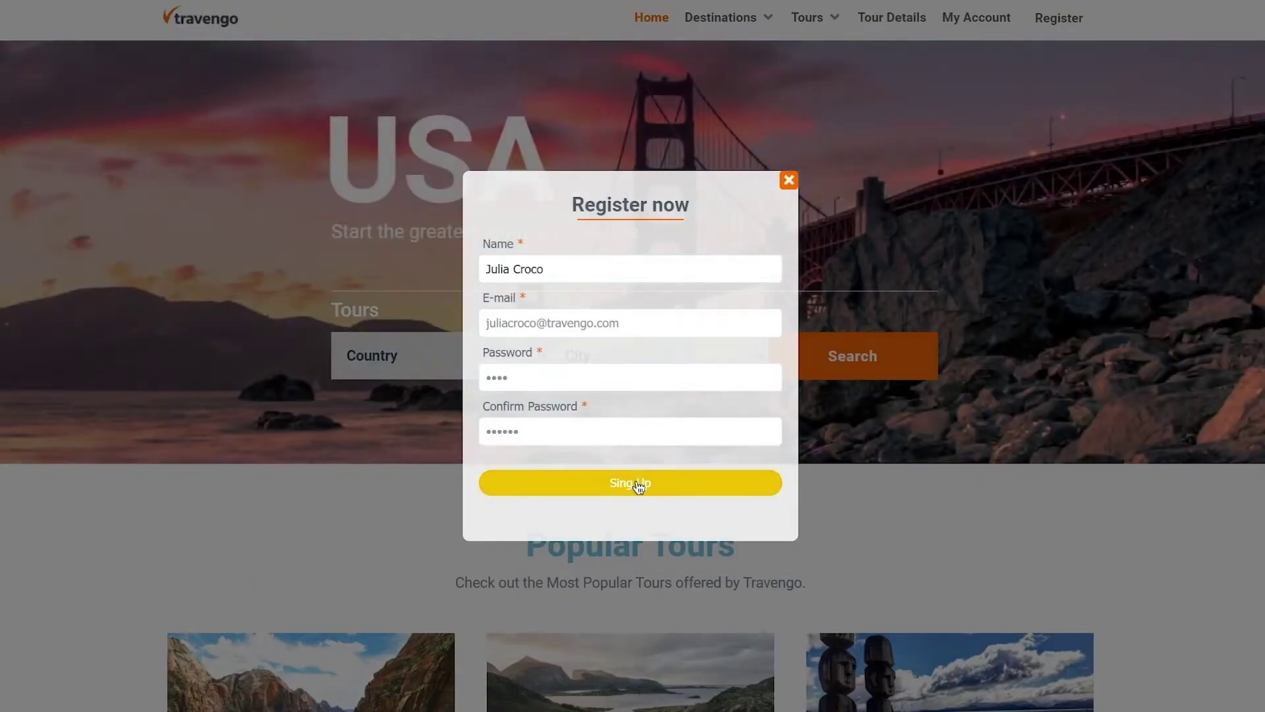
# Submit the Register now popup with differing passwords via the Sing Up button
pyautogui.click(636, 483)
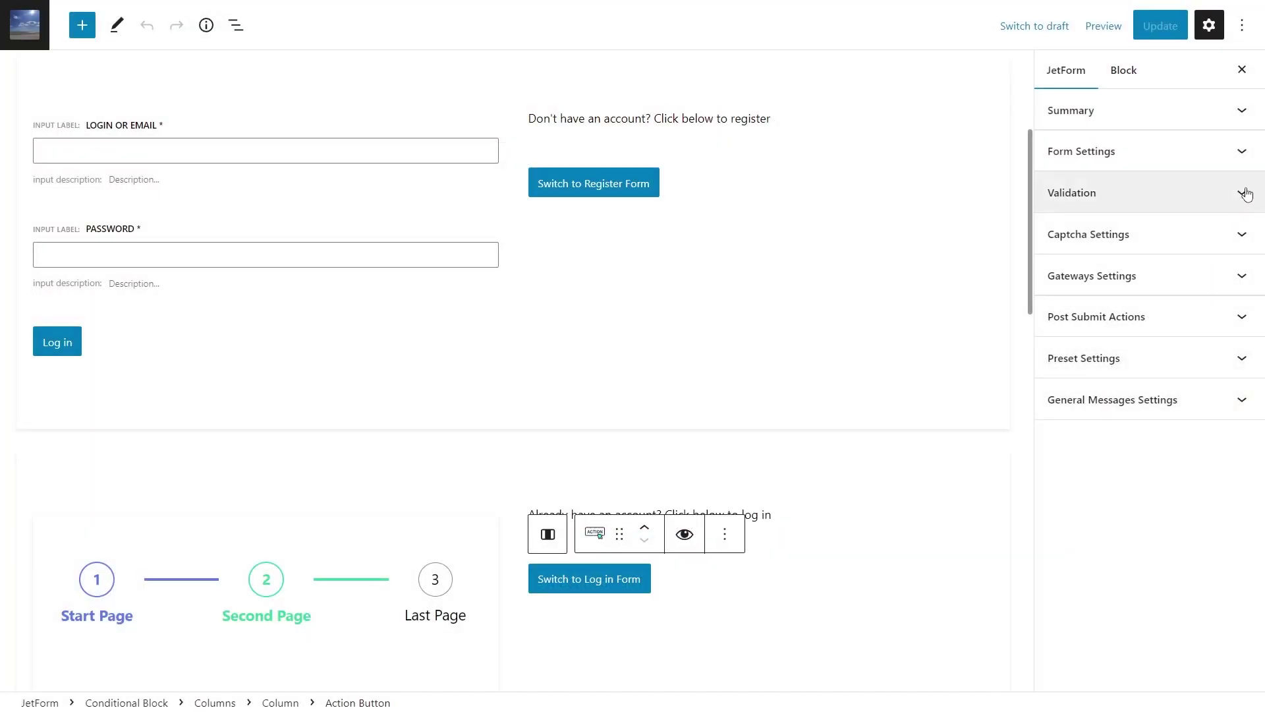
# Set the form's validation type to Advanced and scroll through its editable validation messages
pyautogui.click(1243, 193)
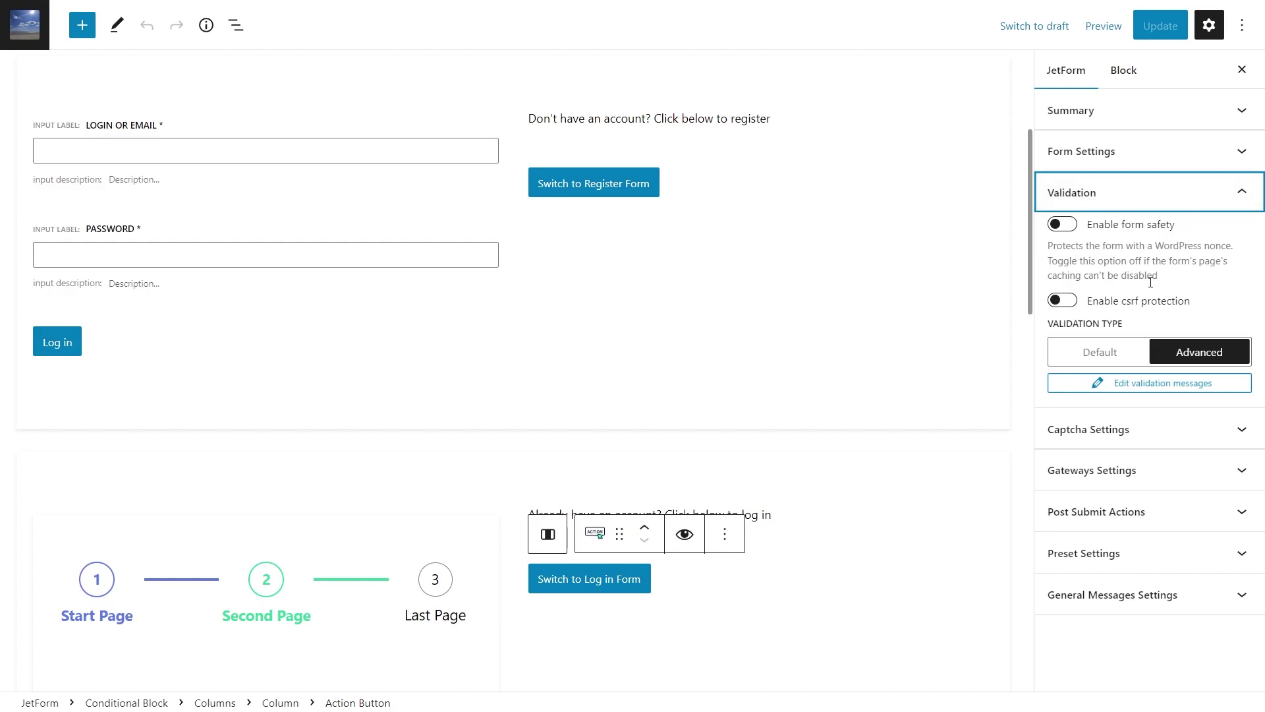
pyautogui.click(1116, 354)
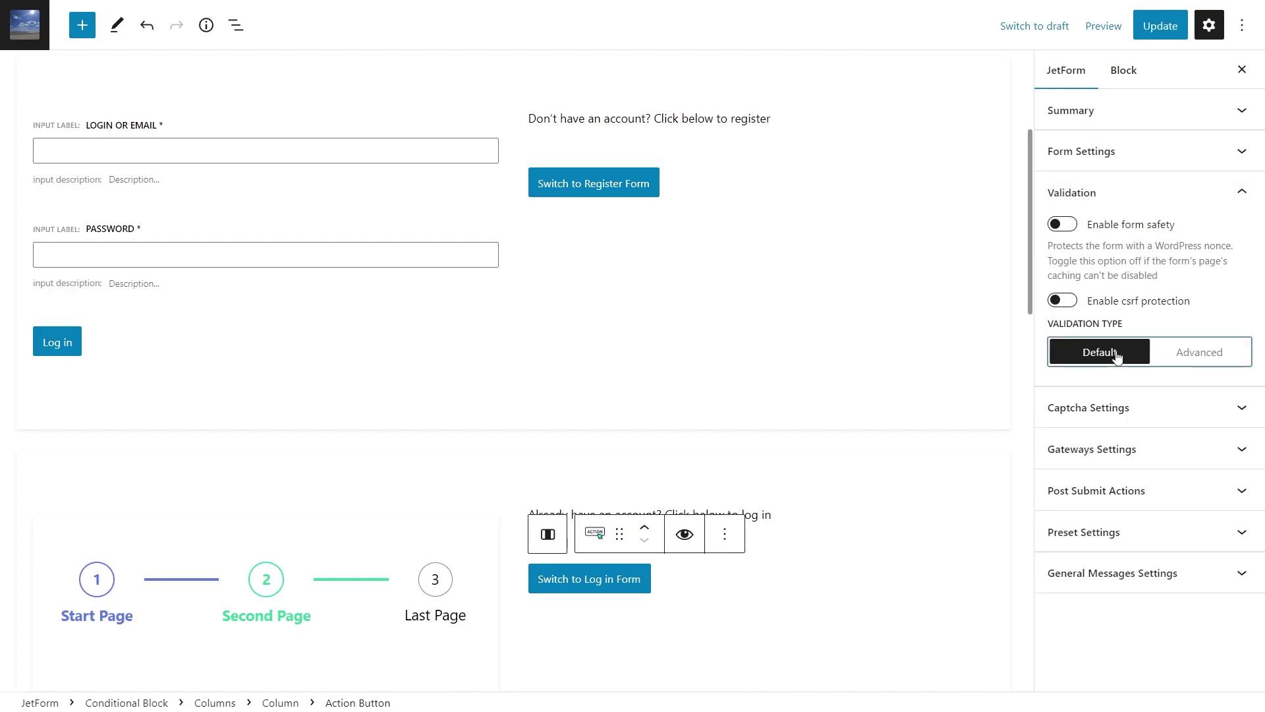
pyautogui.click(1215, 354)
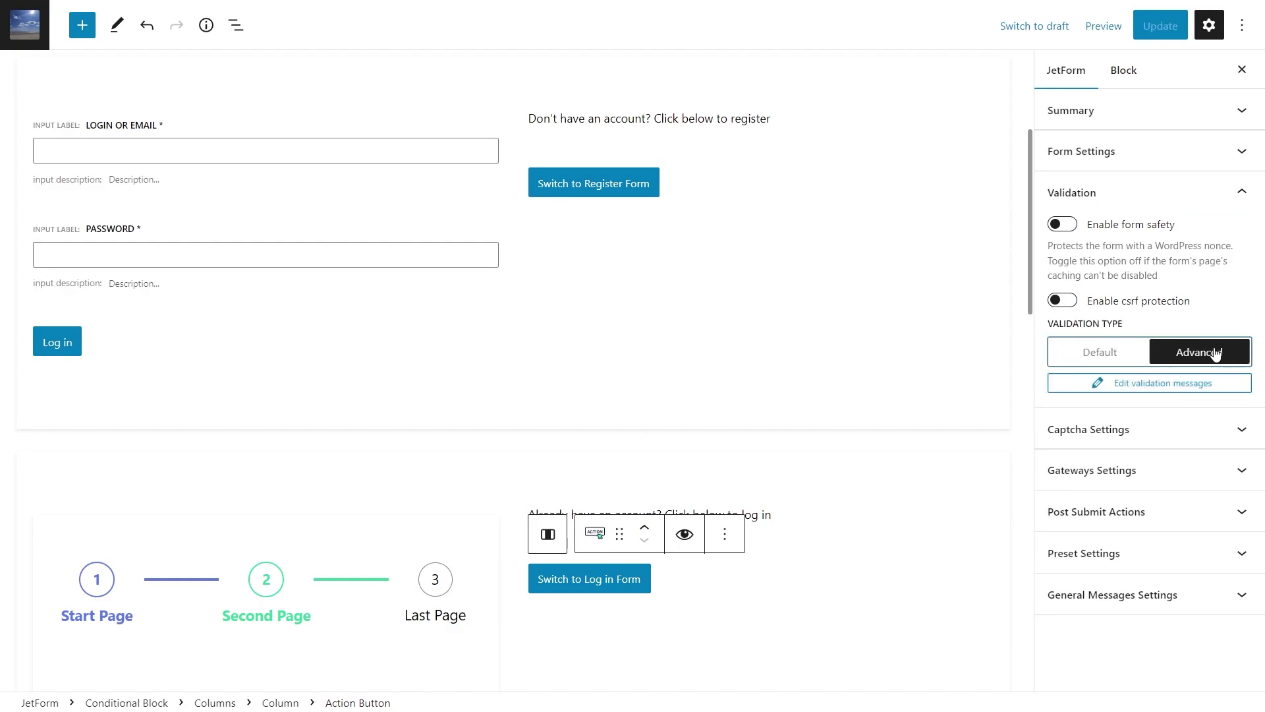
pyautogui.click(1149, 389)
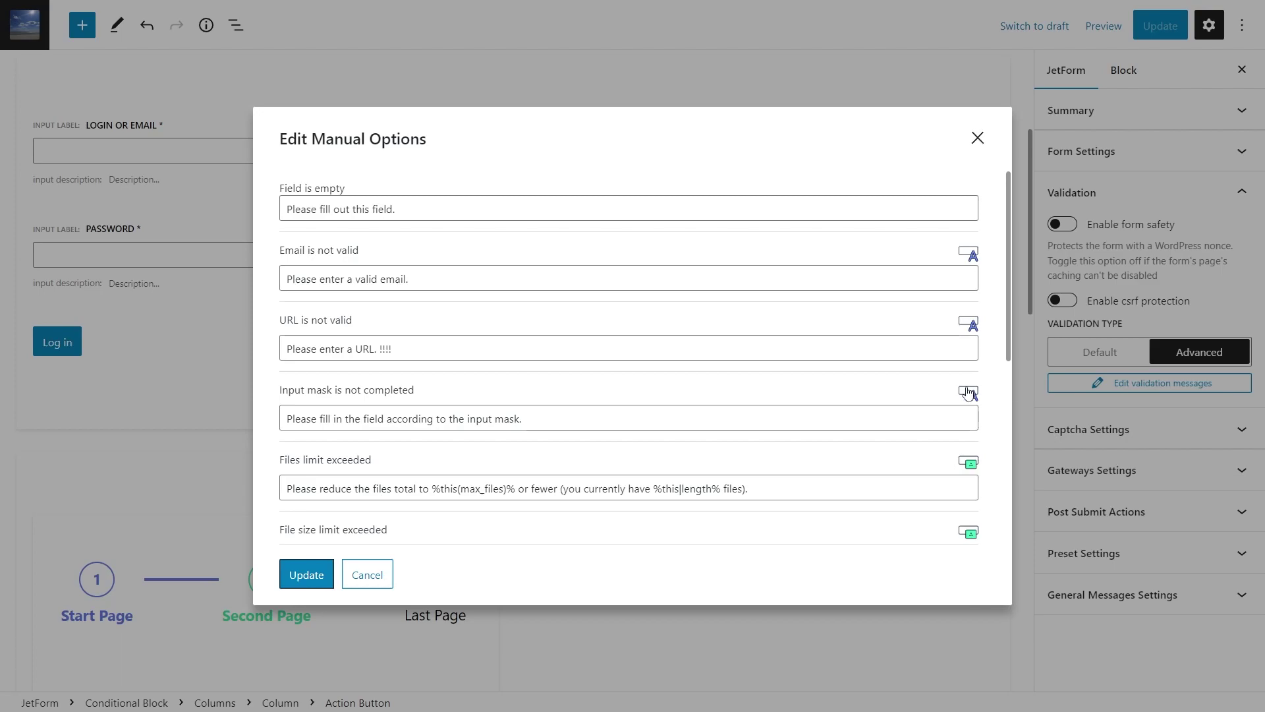
pyautogui.scroll(-6, 870, 389)
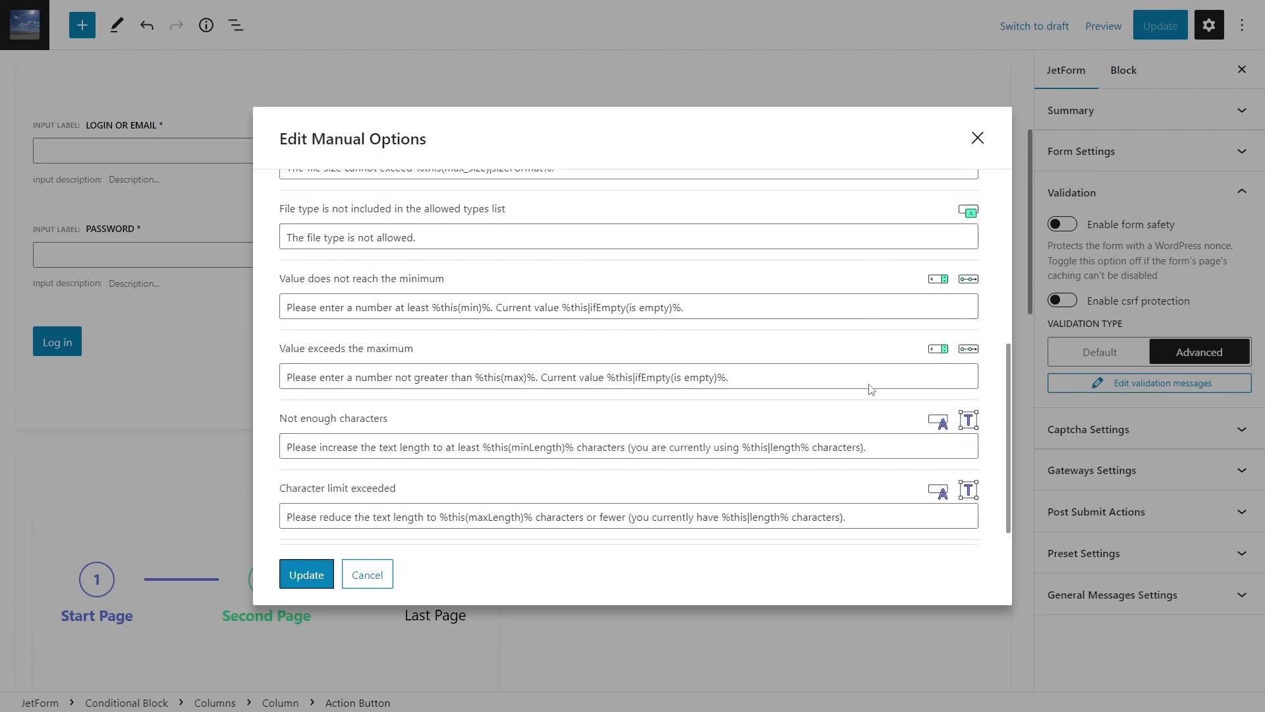
pyautogui.scroll(-2, 869, 384)
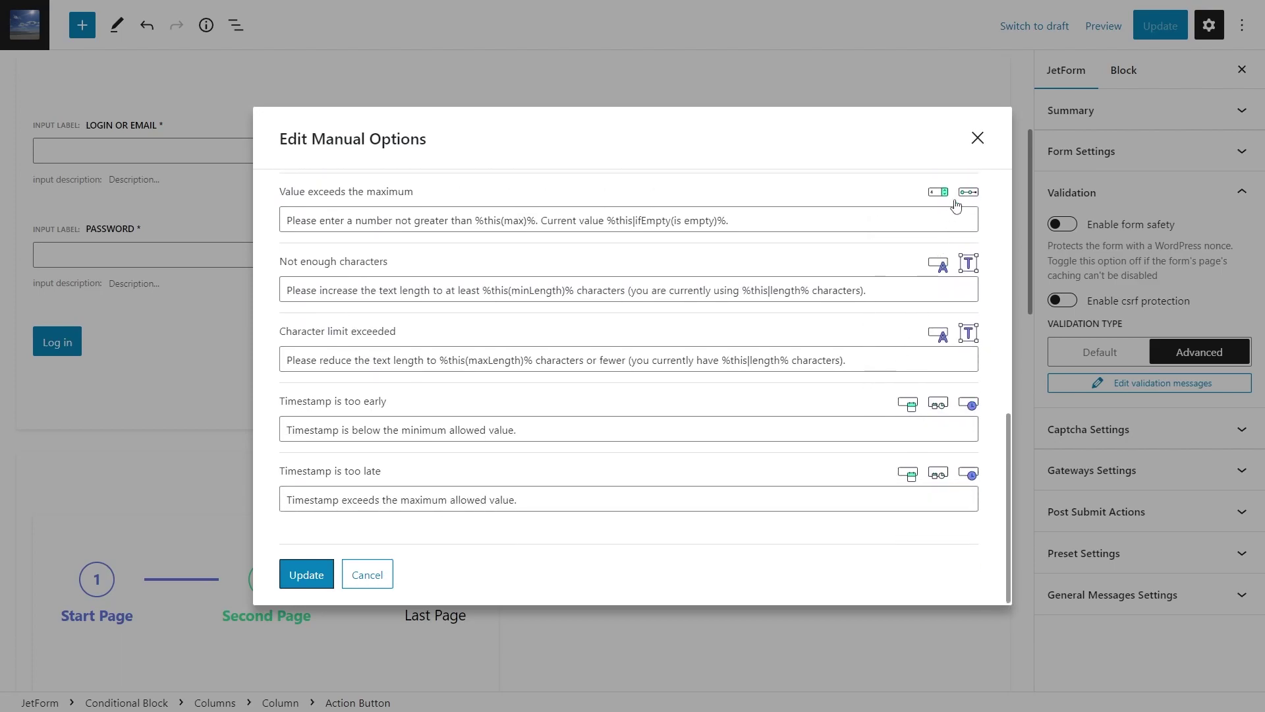
pyautogui.click(978, 137)
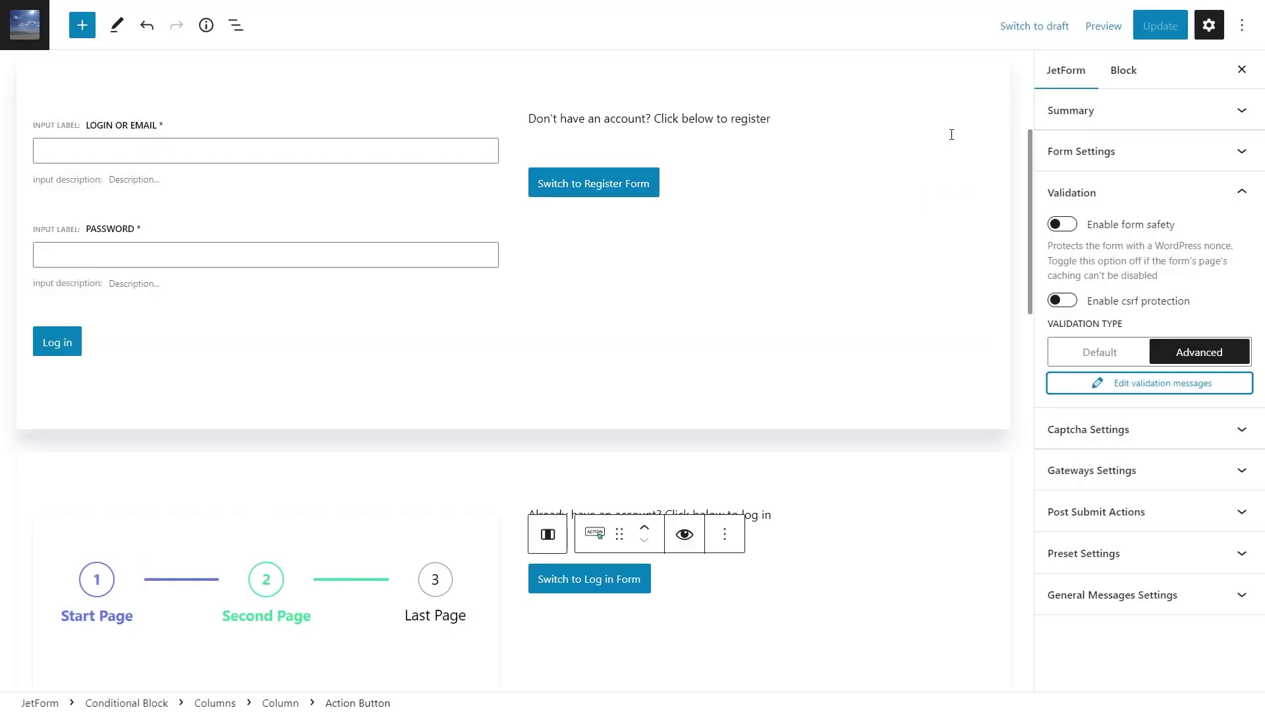
# Select the Login or Email field and collapse its settings panels down to Validation
pyautogui.click(450, 181)
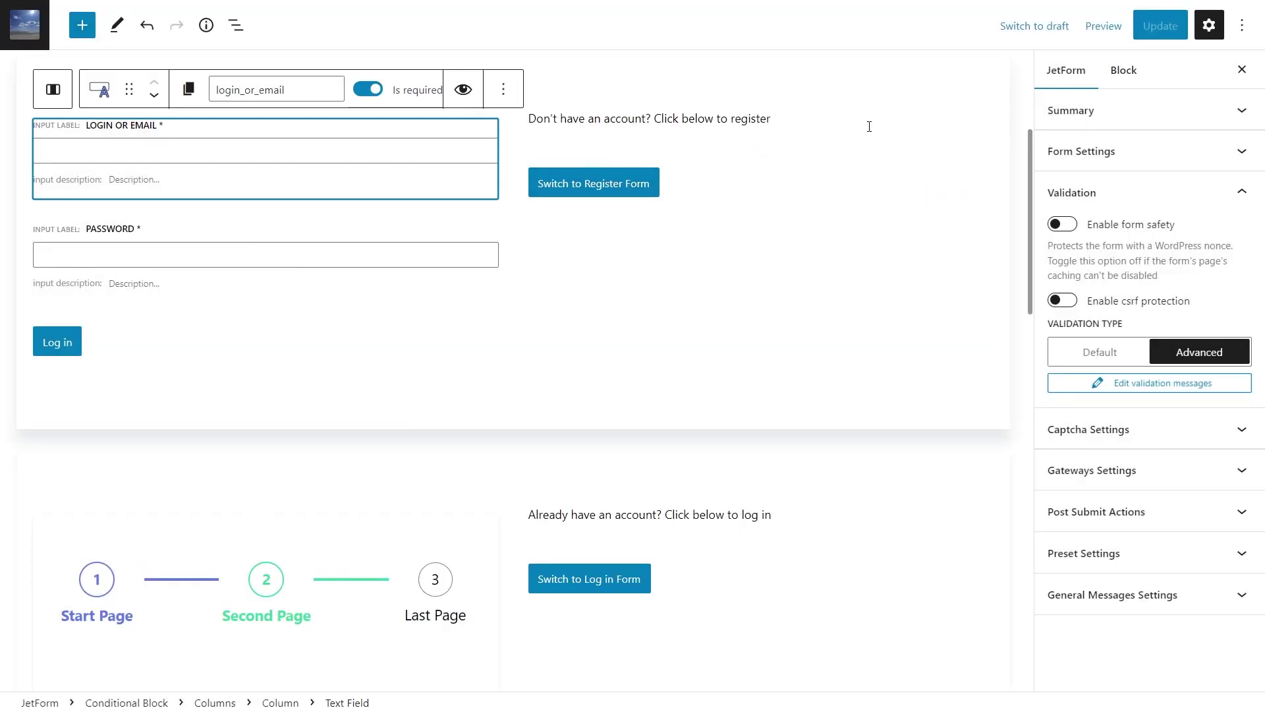
pyautogui.click(1120, 72)
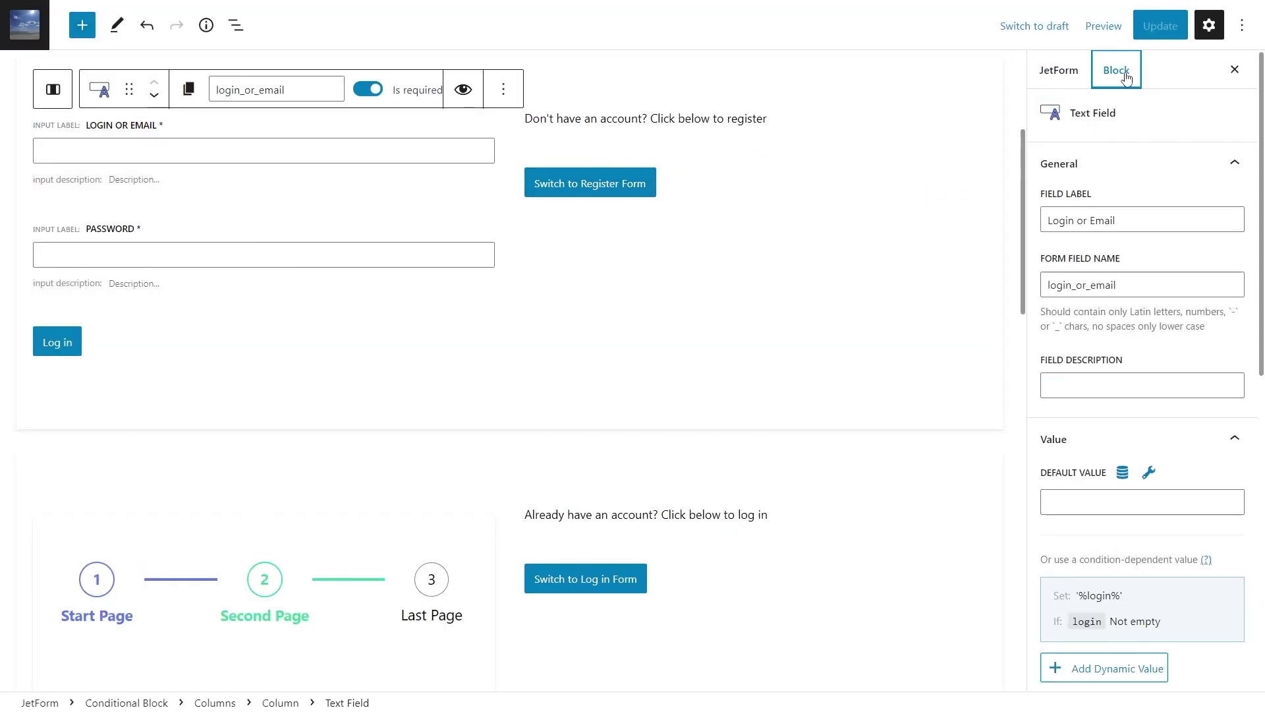
pyautogui.click(1233, 163)
pyautogui.click(1240, 204)
pyautogui.click(1240, 245)
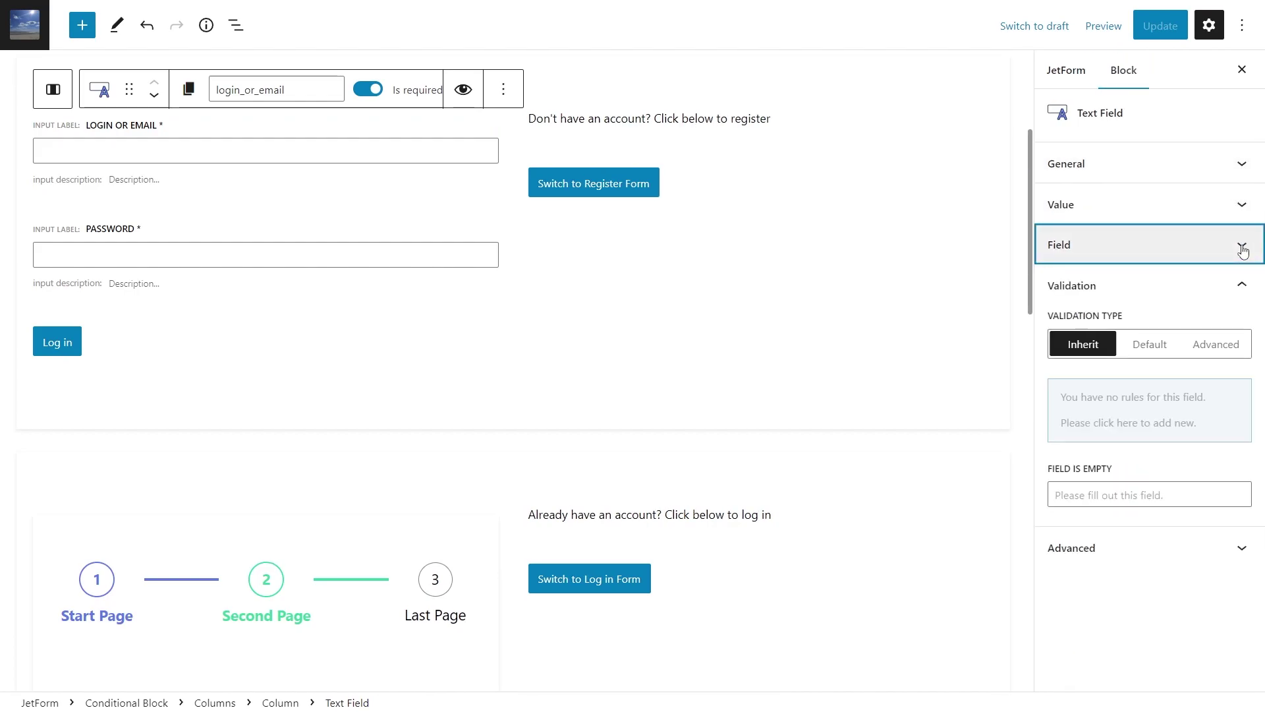
# Set the field's validation type to Advanced and start a new rule, browsing rule types
pyautogui.click(1152, 347)
pyautogui.click(1228, 348)
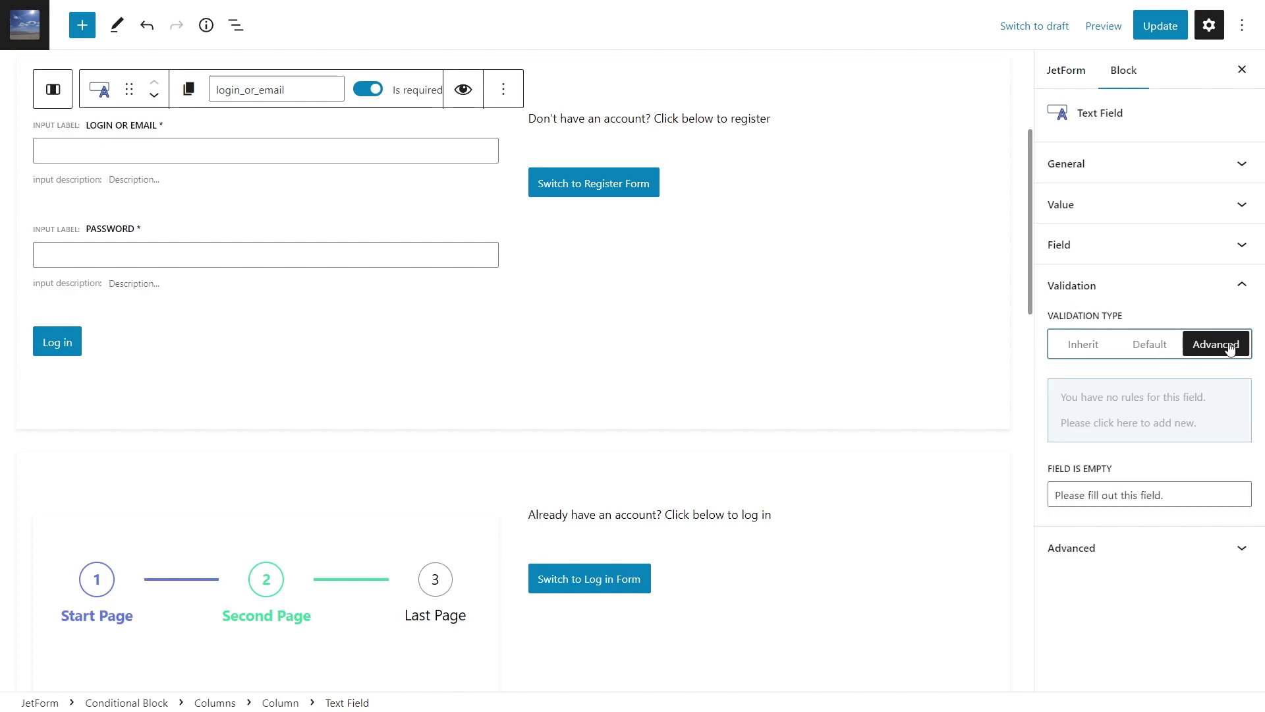
pyautogui.click(1151, 410)
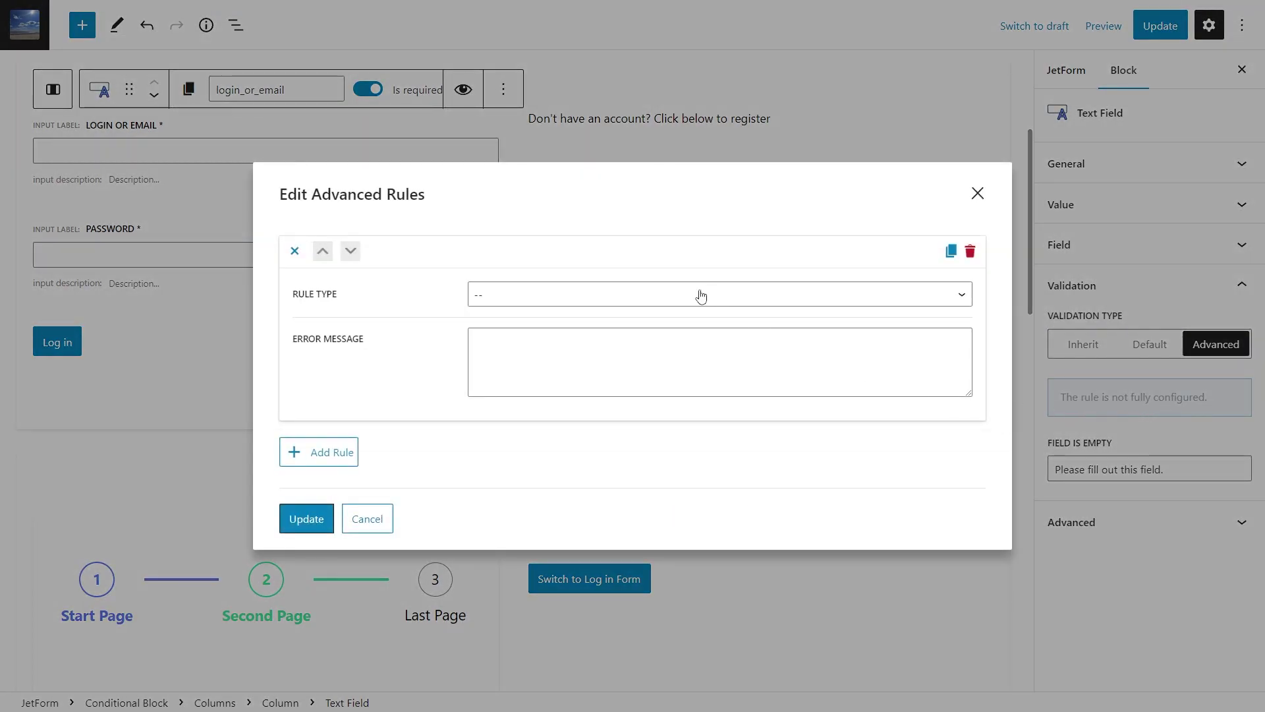
pyautogui.click(701, 296)
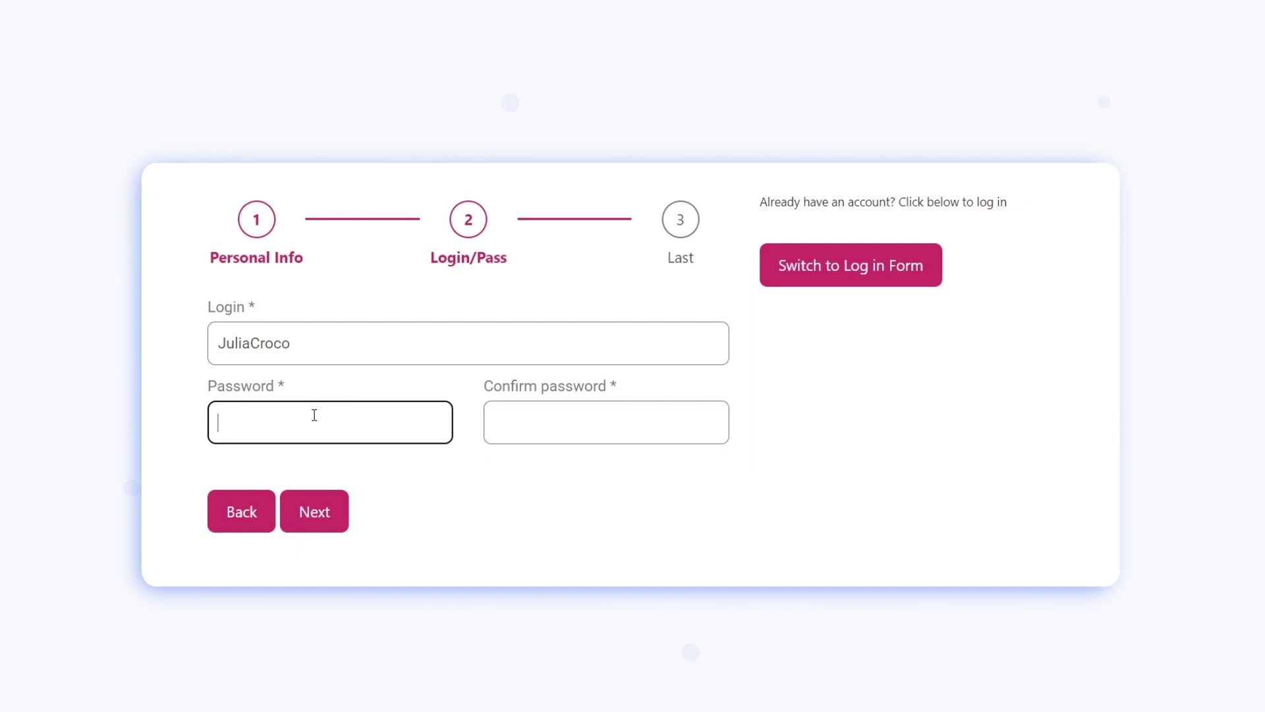
# Type passwords into Password and Confirm password to trigger 'Your passwords not equals!', then select the editor's Login field
pyautogui.write('1')
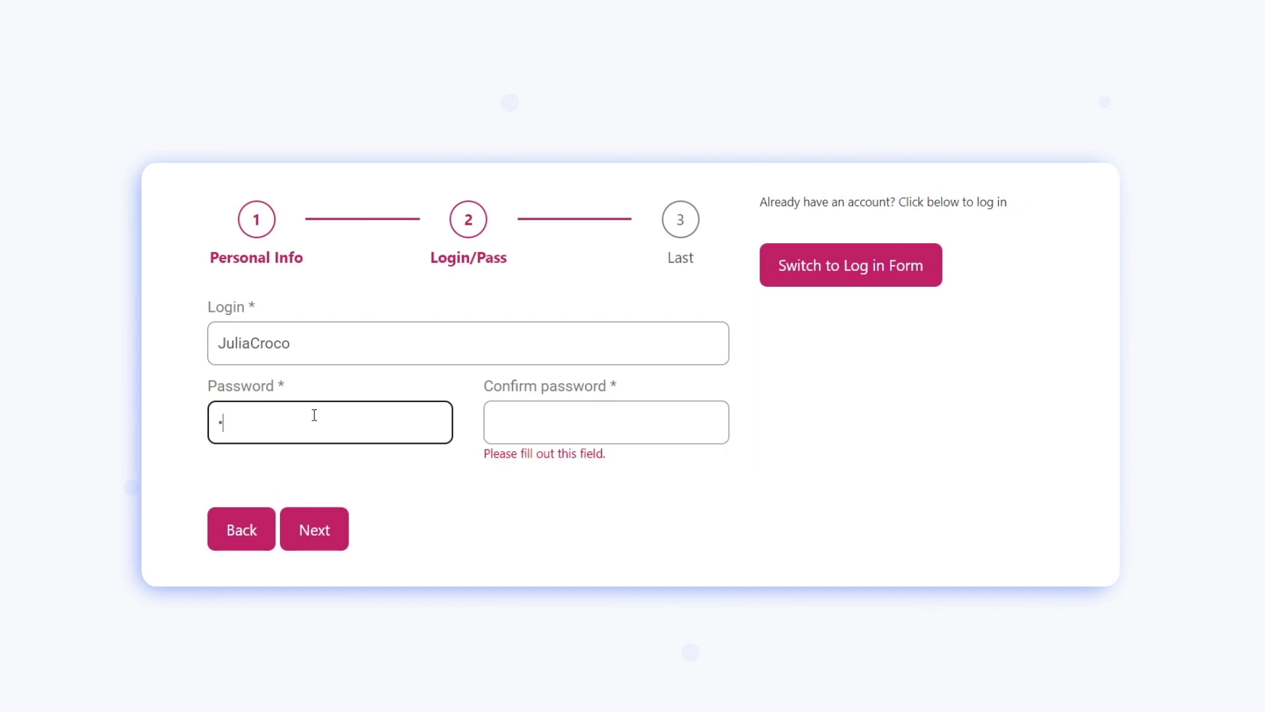
pyautogui.click(593, 421)
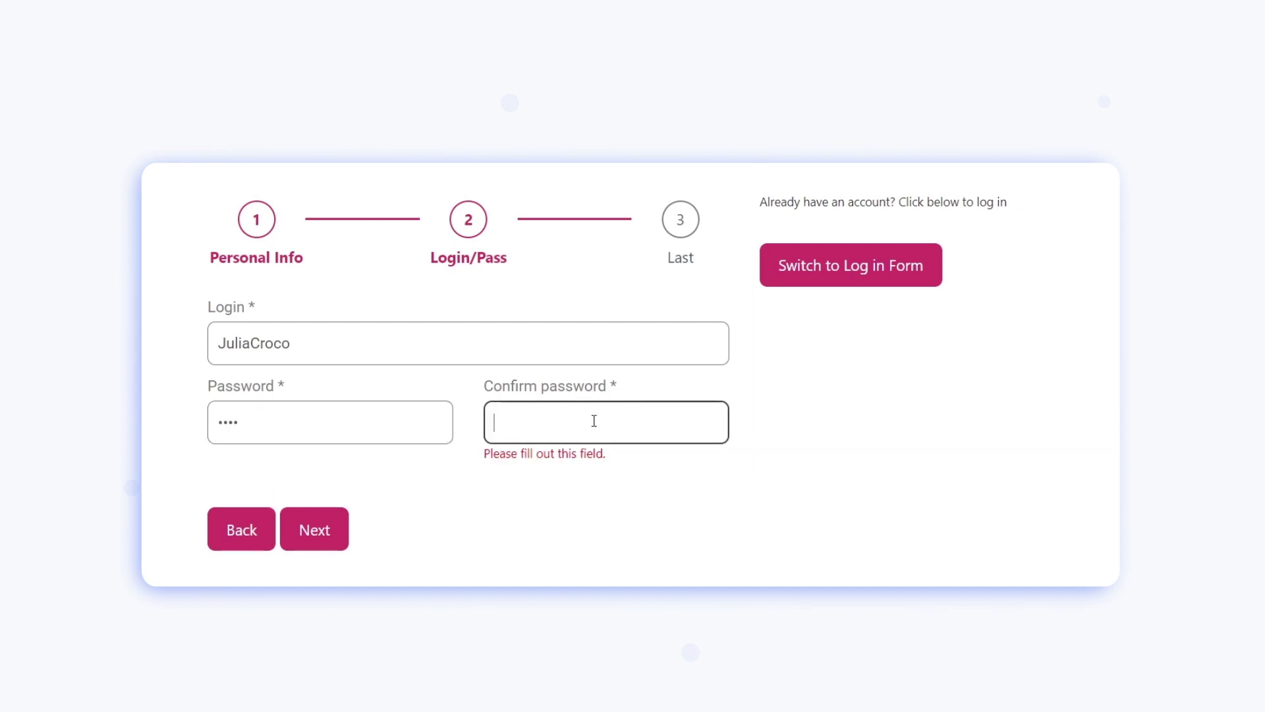
pyautogui.write('1')
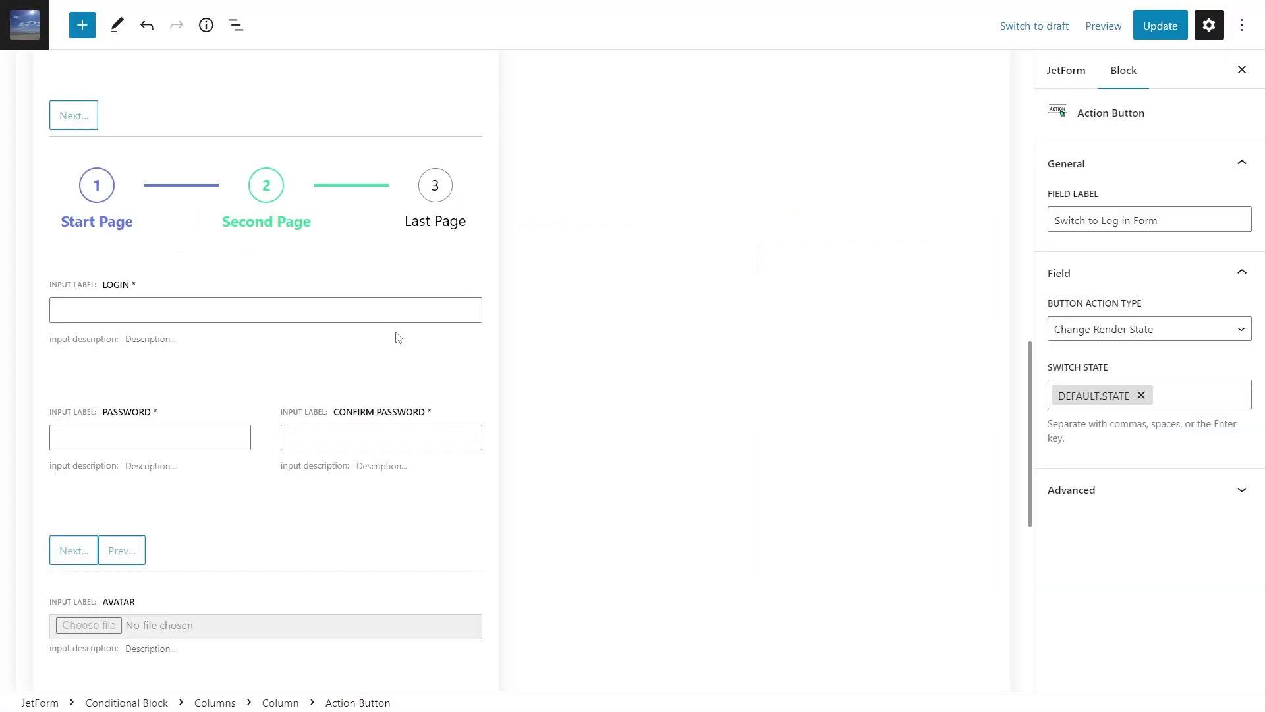
pyautogui.click(398, 337)
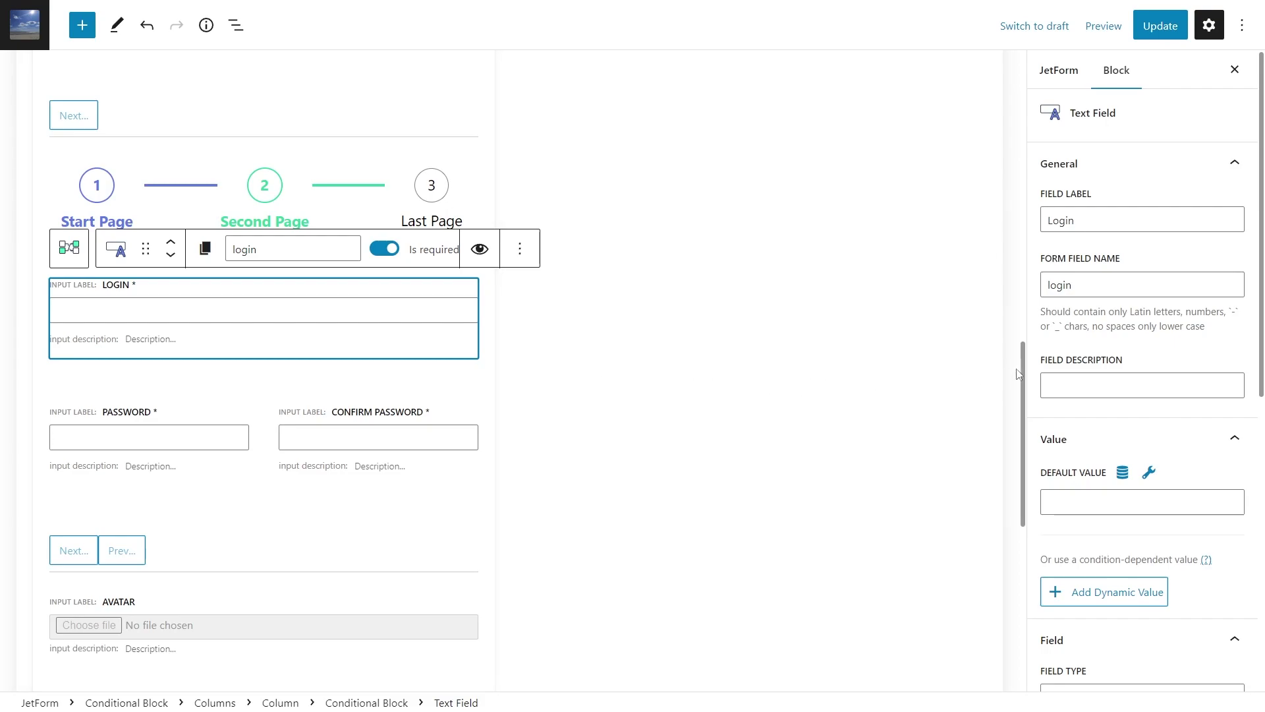
# Add a Server-Side callback validation rule to the Login field
pyautogui.scroll(-1, 1114, 329)
pyautogui.scroll(-8, 1113, 329)
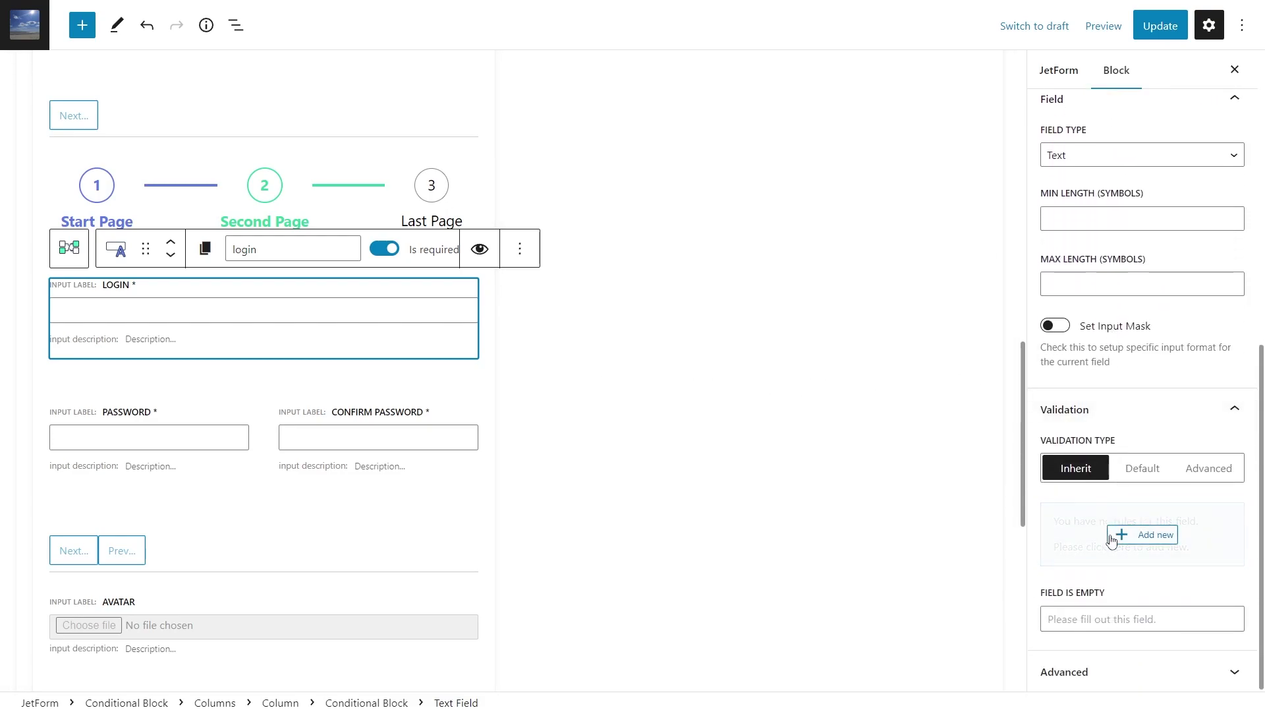
pyautogui.click(1110, 536)
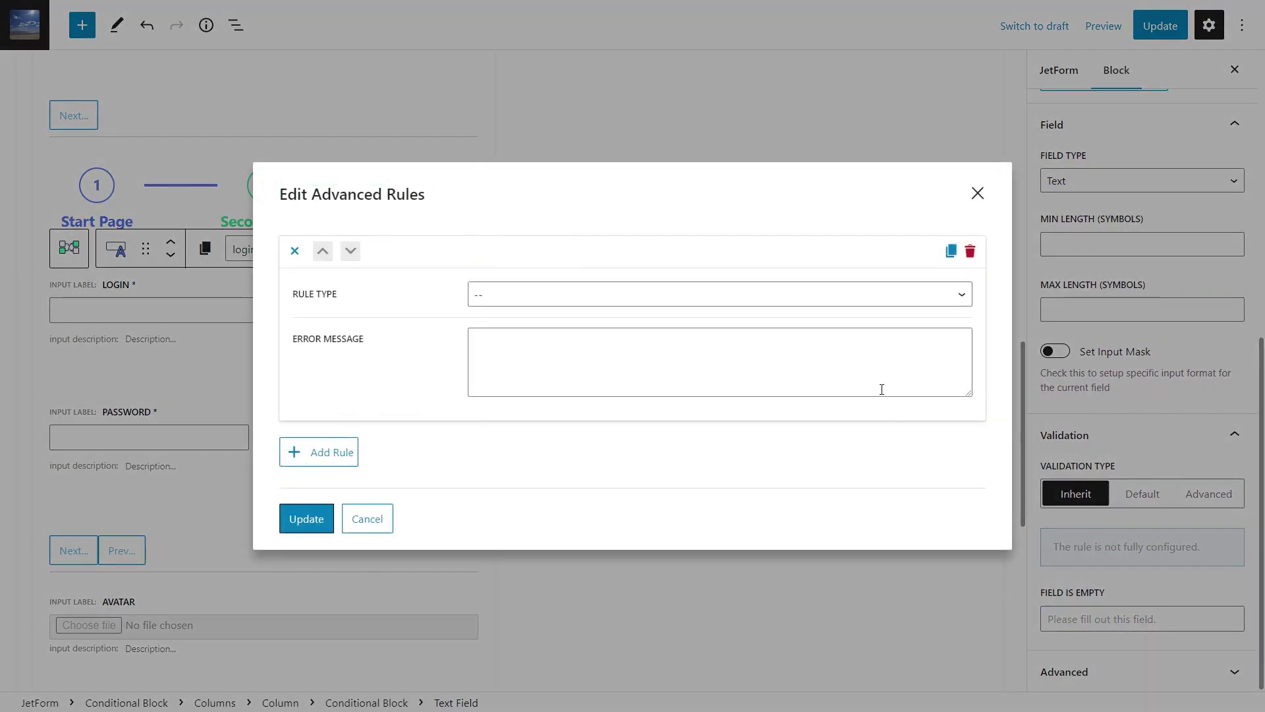
pyautogui.click(826, 295)
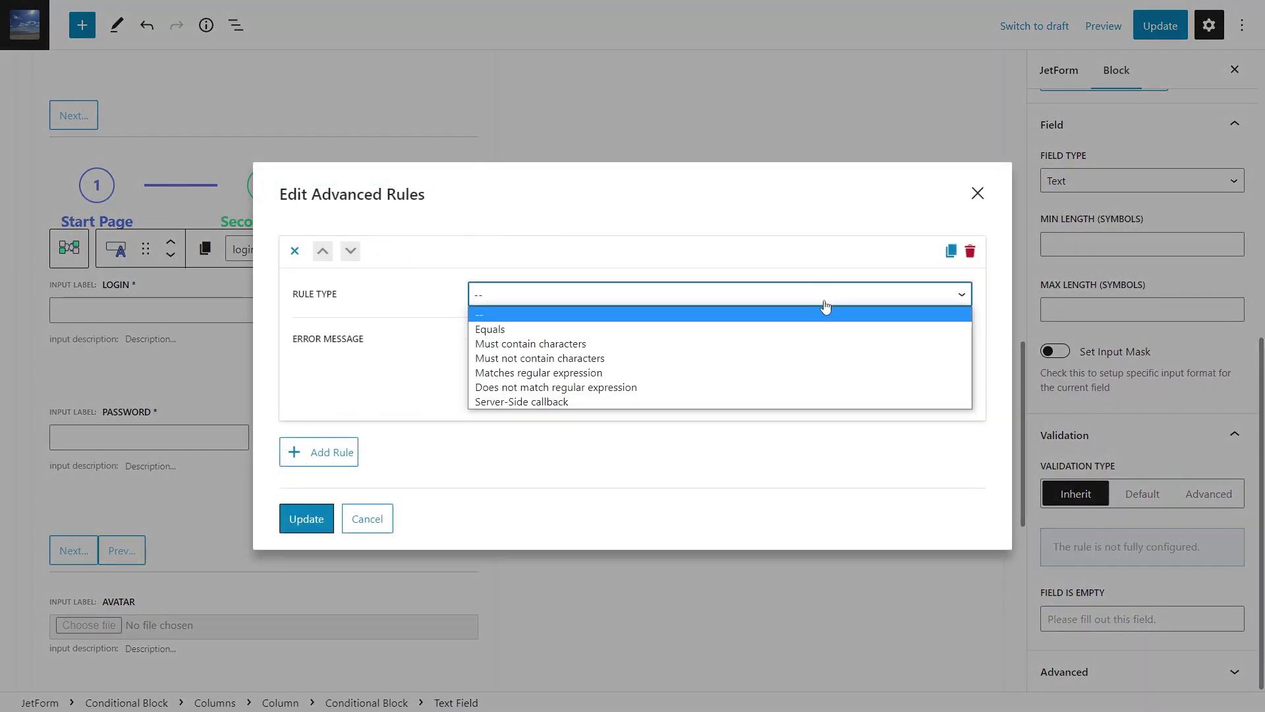
pyautogui.click(825, 404)
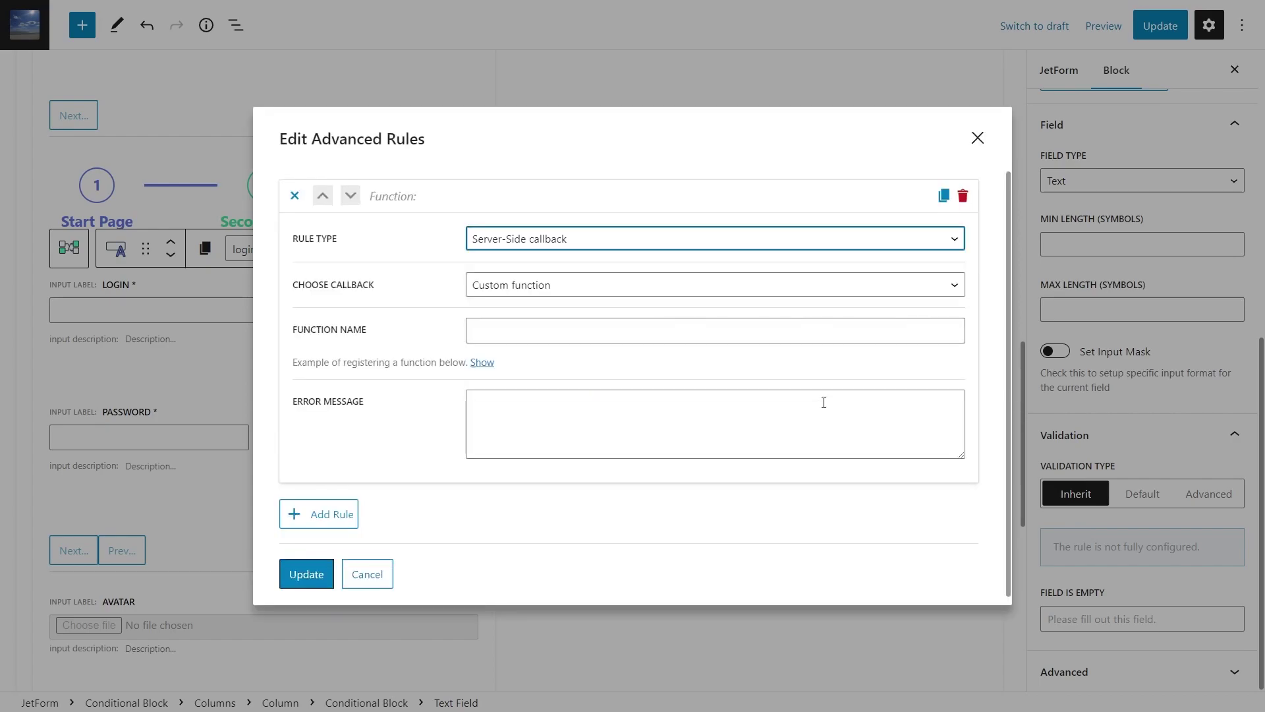
# Choose 'Is user login unique' with the error 'This login already in use. Try another one'
pyautogui.click(744, 286)
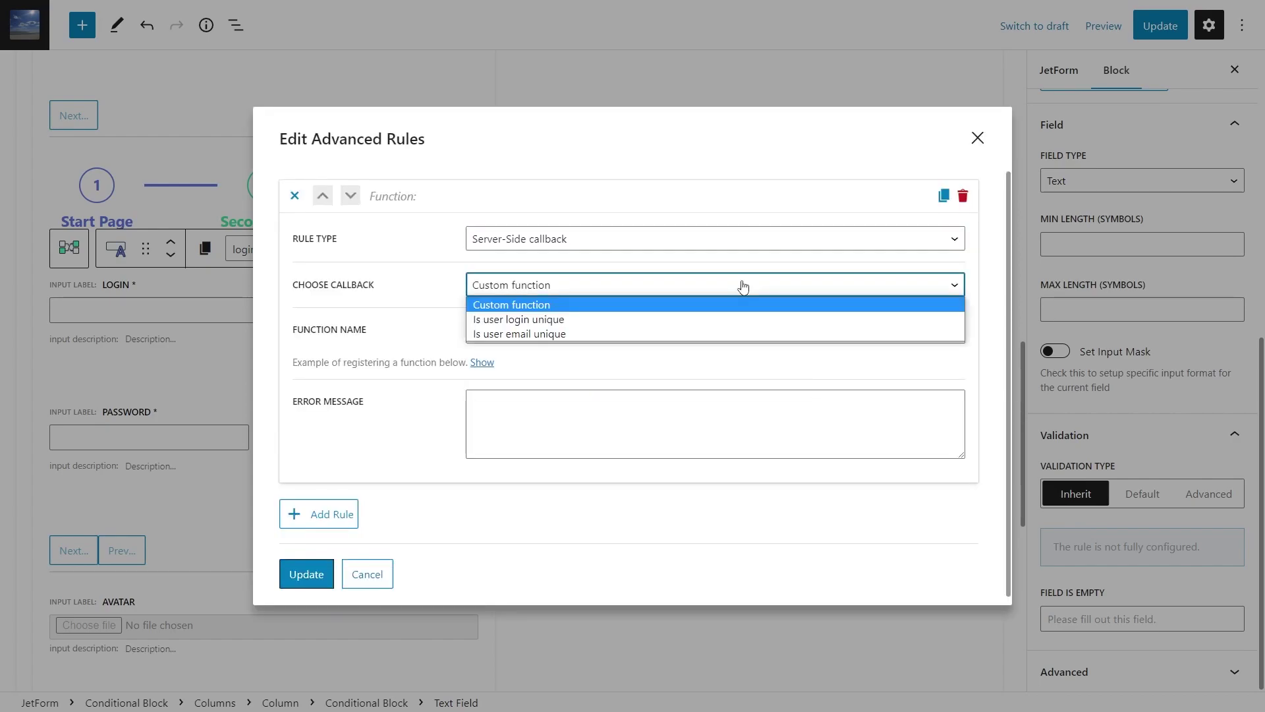
pyautogui.click(740, 320)
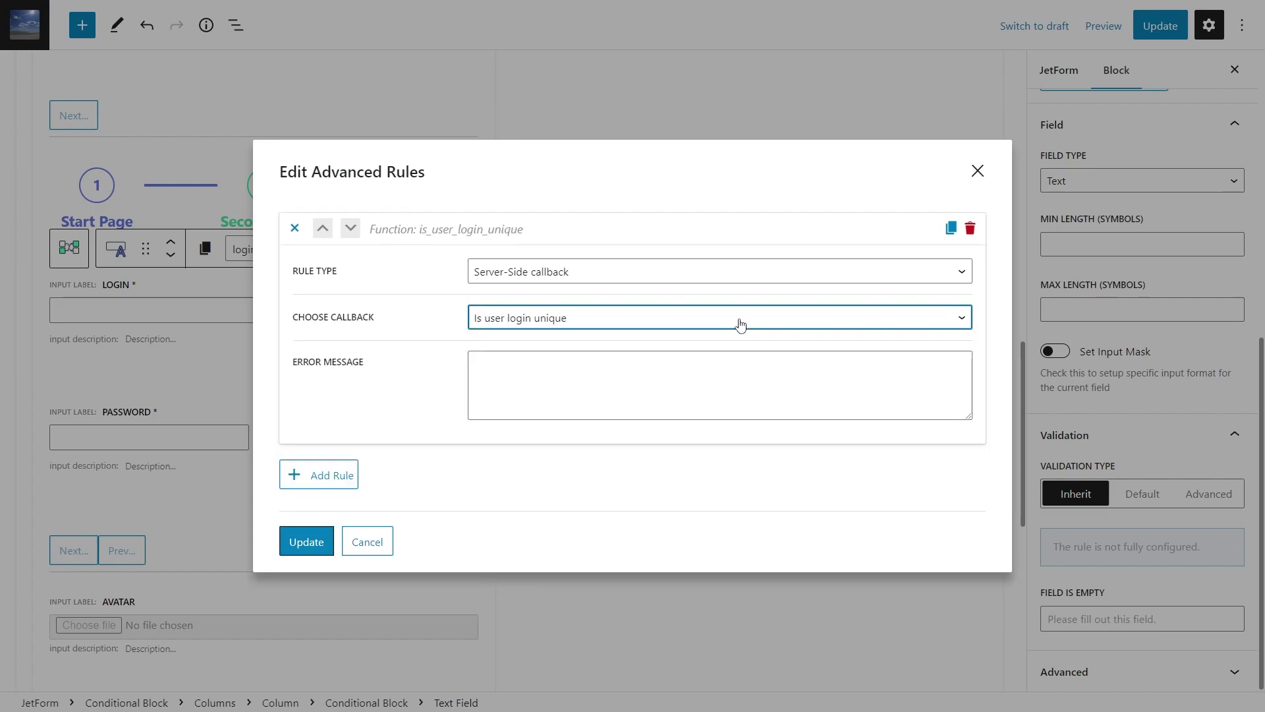
pyautogui.click(631, 373)
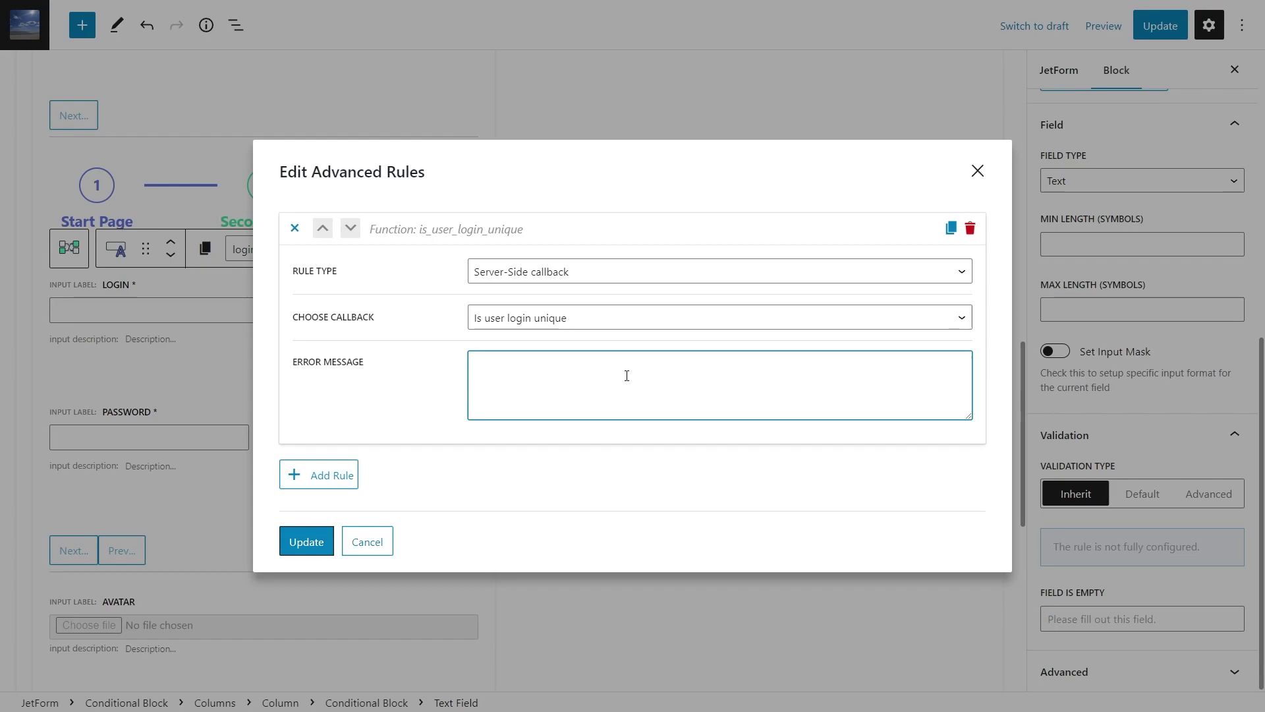
pyautogui.write('This login already in use. Try another one')
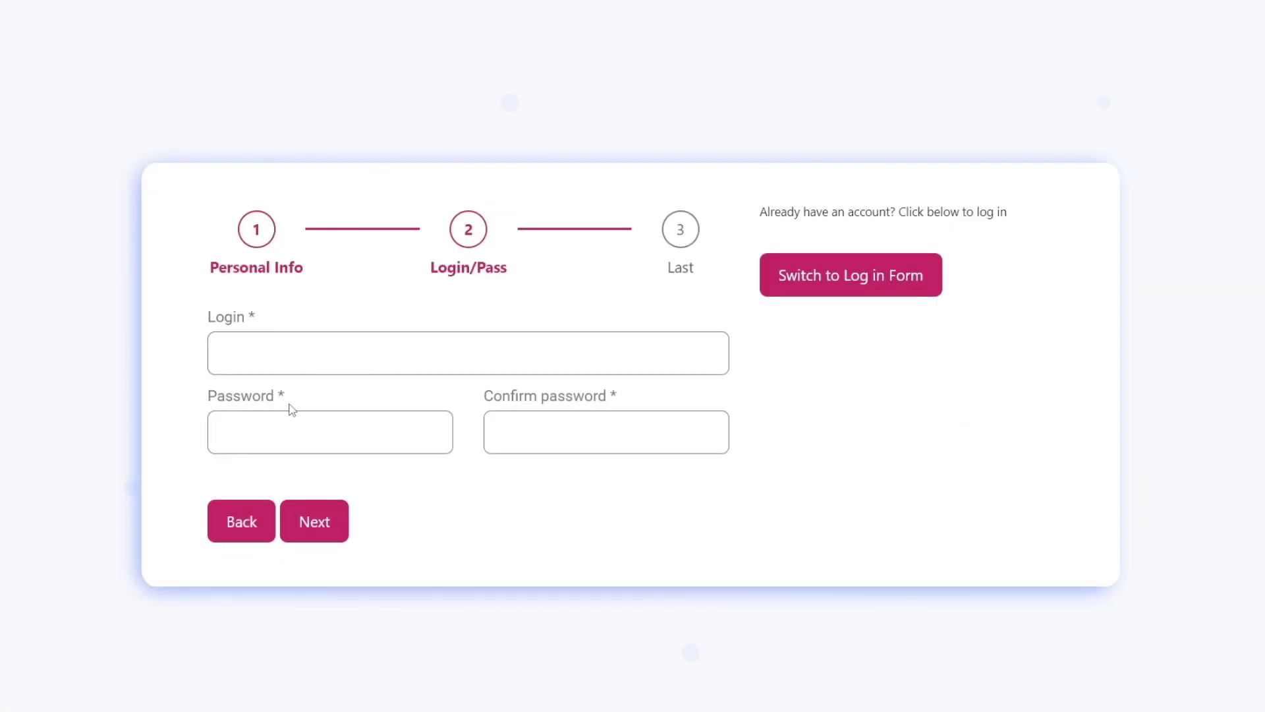
# Enter 'admin' as the login and move to Password so the form flags it as taken
pyautogui.click(327, 353)
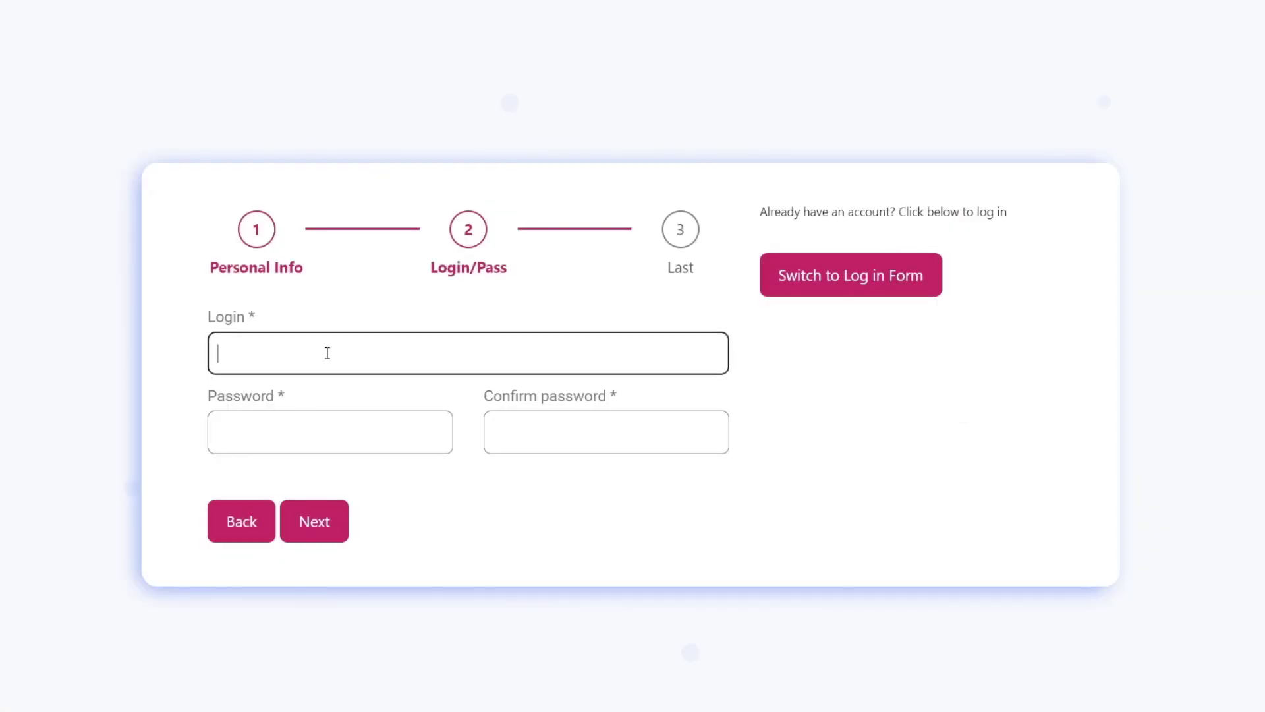
pyautogui.write('admin')
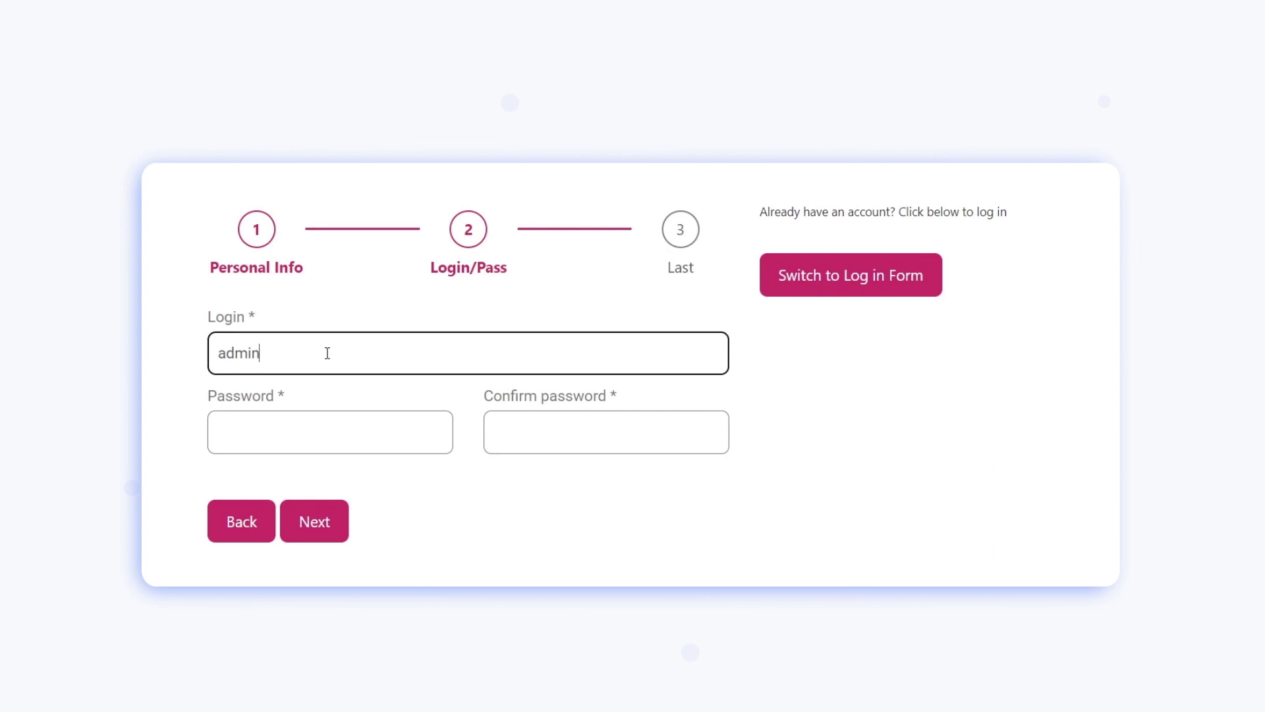
pyautogui.click(320, 429)
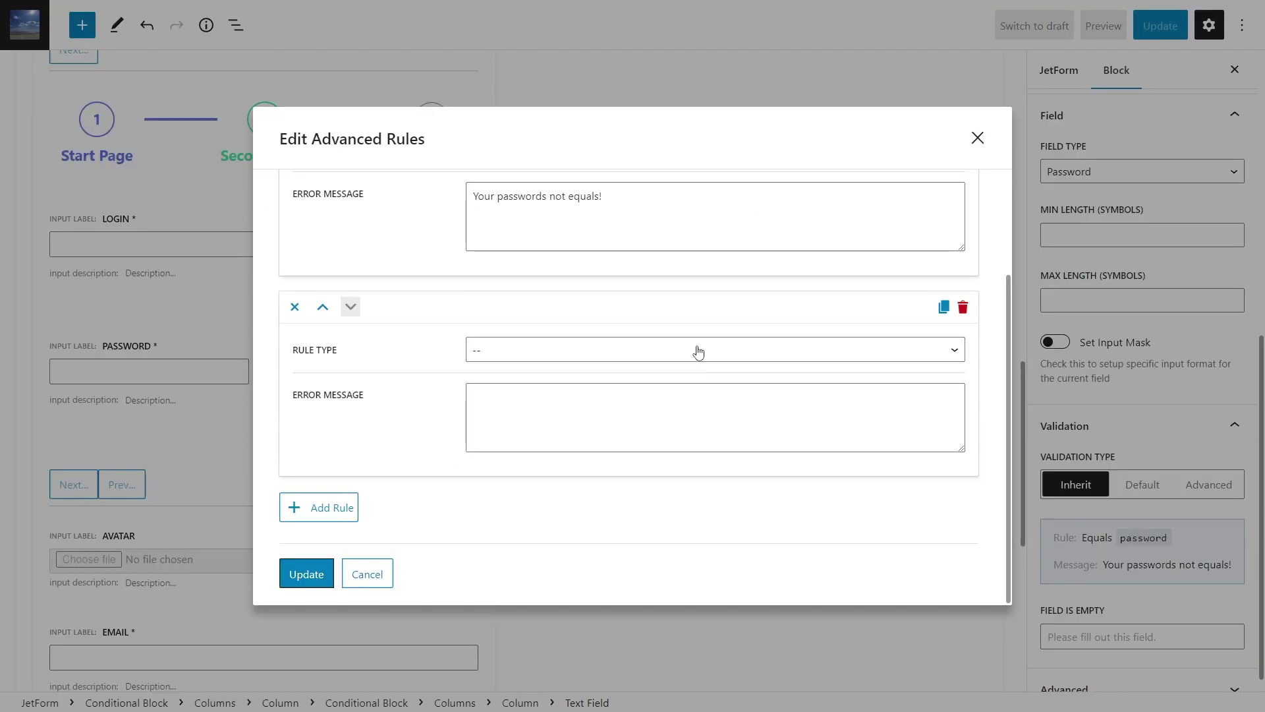
# Make the new password rule a Server-Side callback with Custom function, and reveal the registration example
pyautogui.click(695, 351)
pyautogui.click(679, 456)
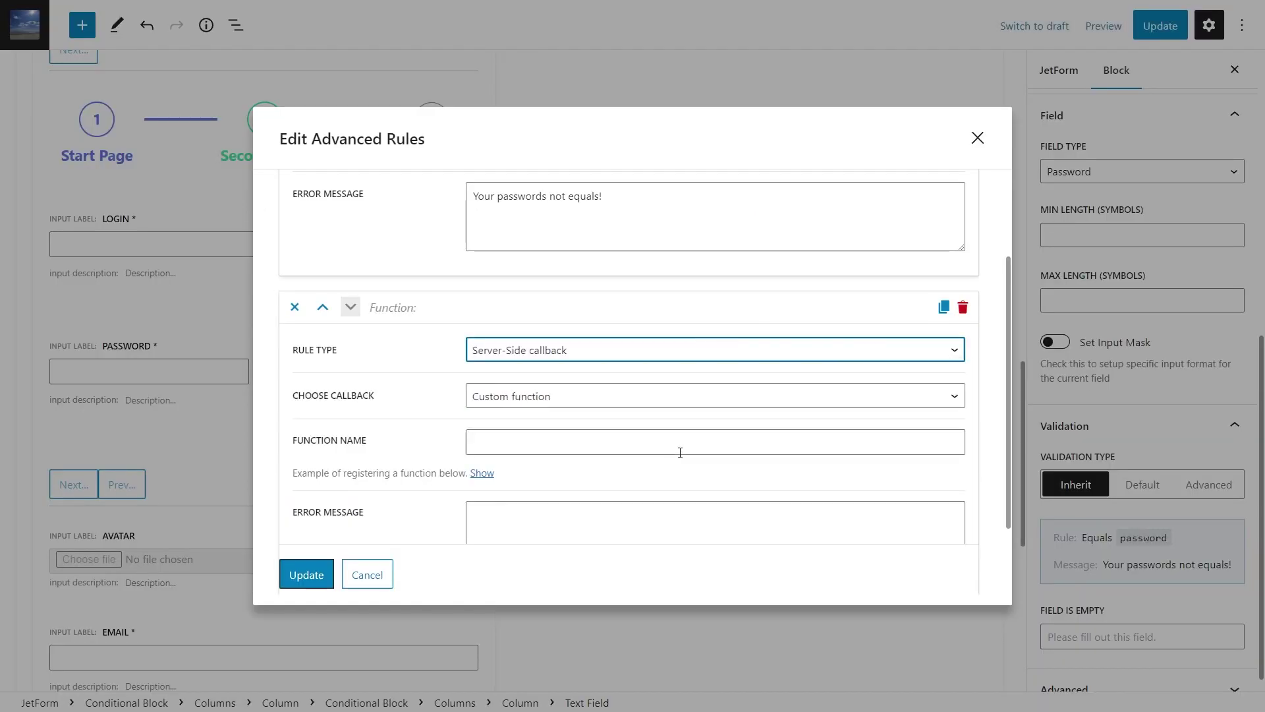
pyautogui.click(681, 395)
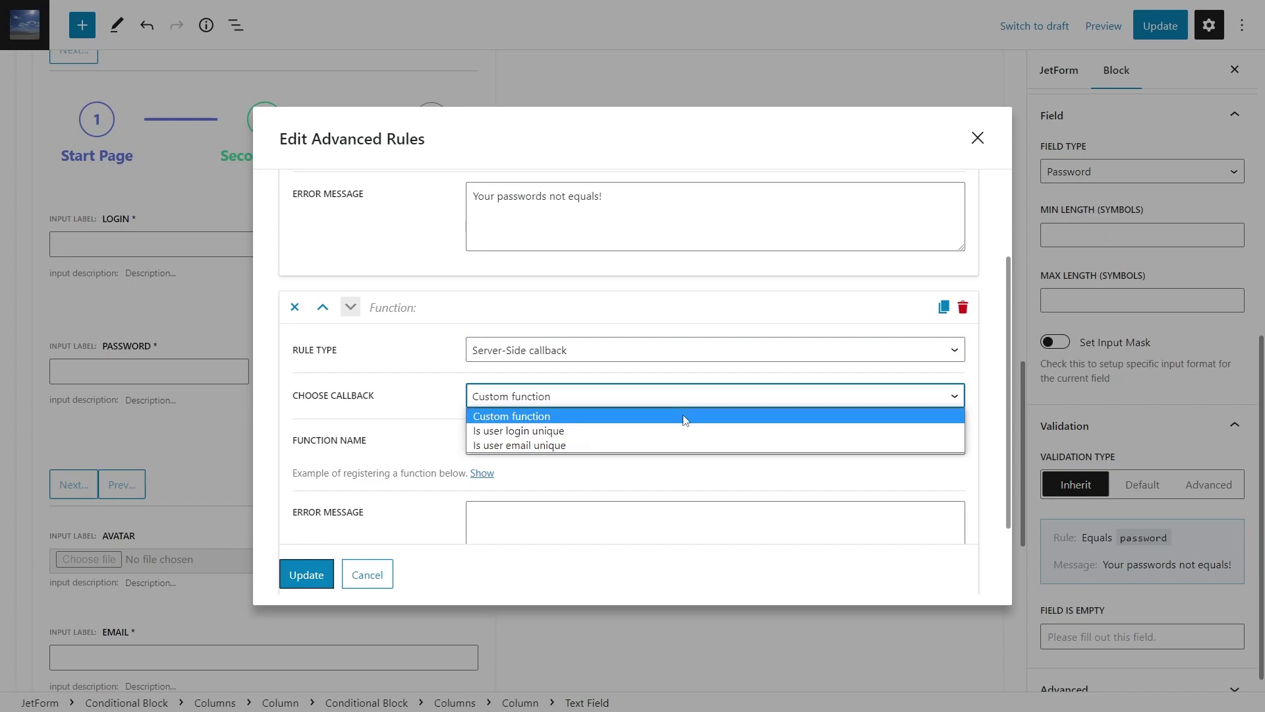
pyautogui.click(684, 416)
pyautogui.scroll(-2, 685, 420)
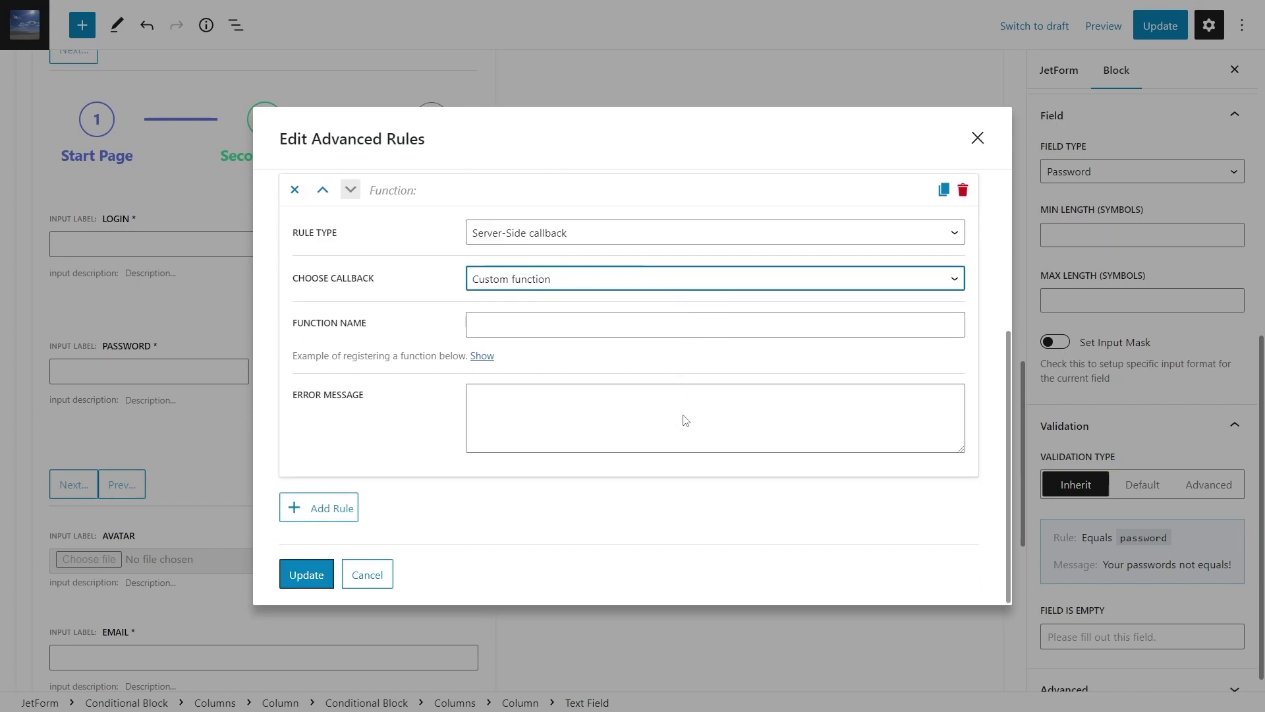
pyautogui.click(482, 356)
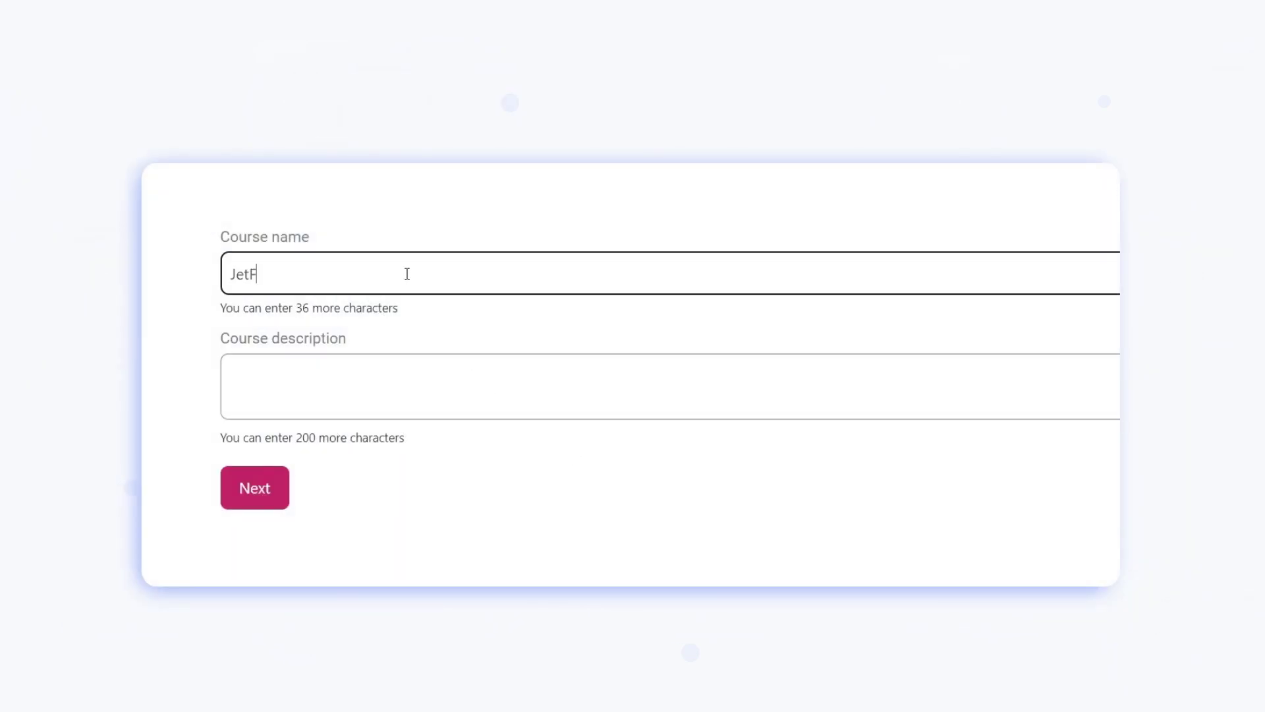
# Fill the course name to its limit, date the course 02/22–02/25/2023, and list the formula macros
pyautogui.write('lder Course for Be')
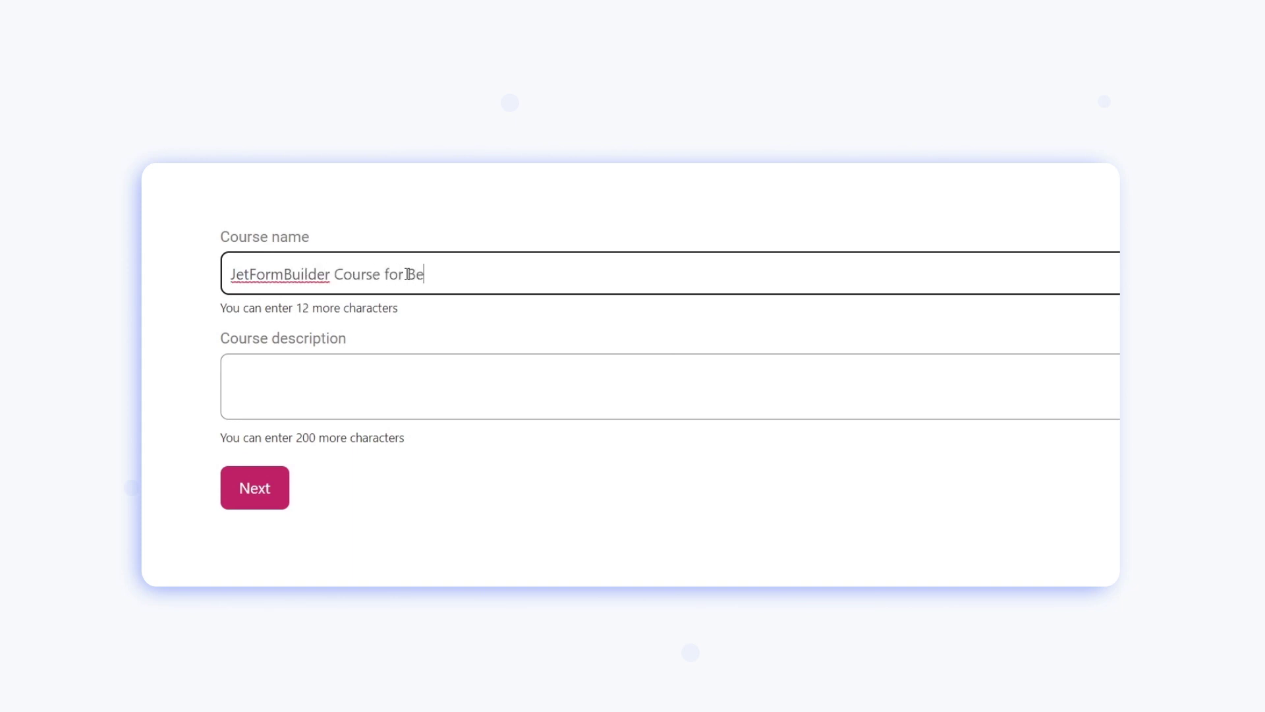
pyautogui.write('ginners and')
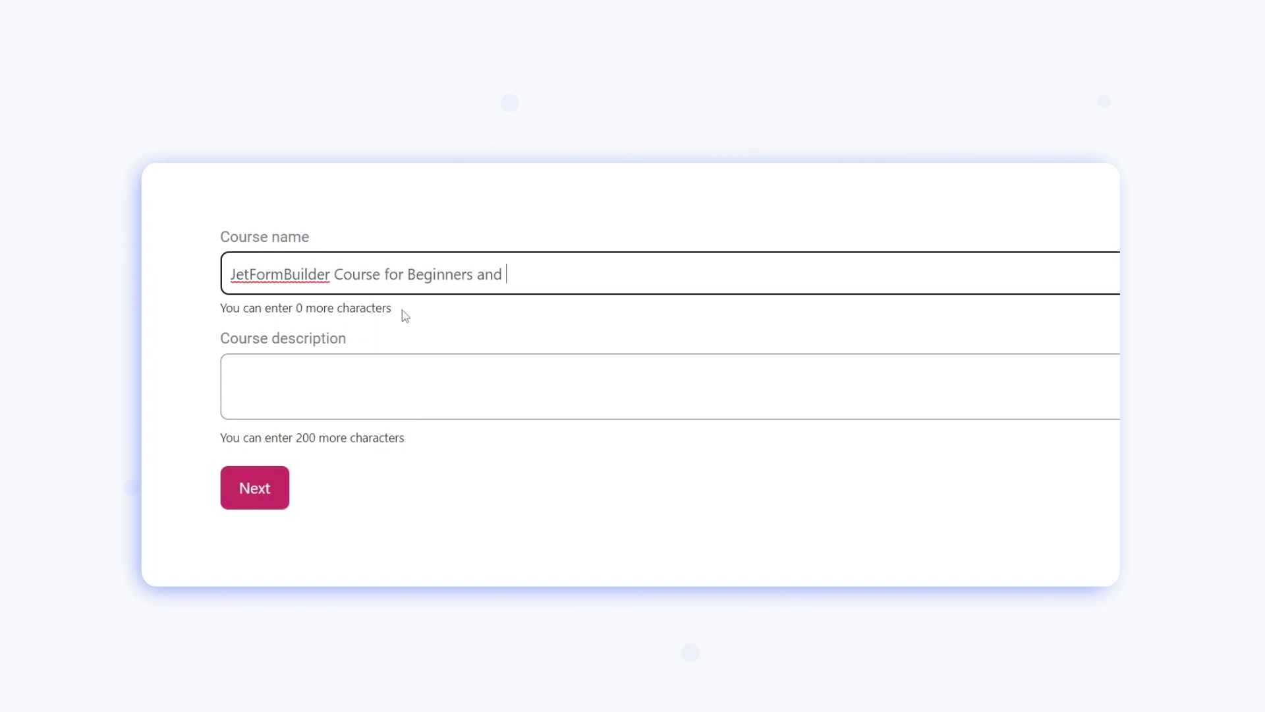
pyautogui.moveTo(392, 311); pyautogui.dragTo(224, 322)
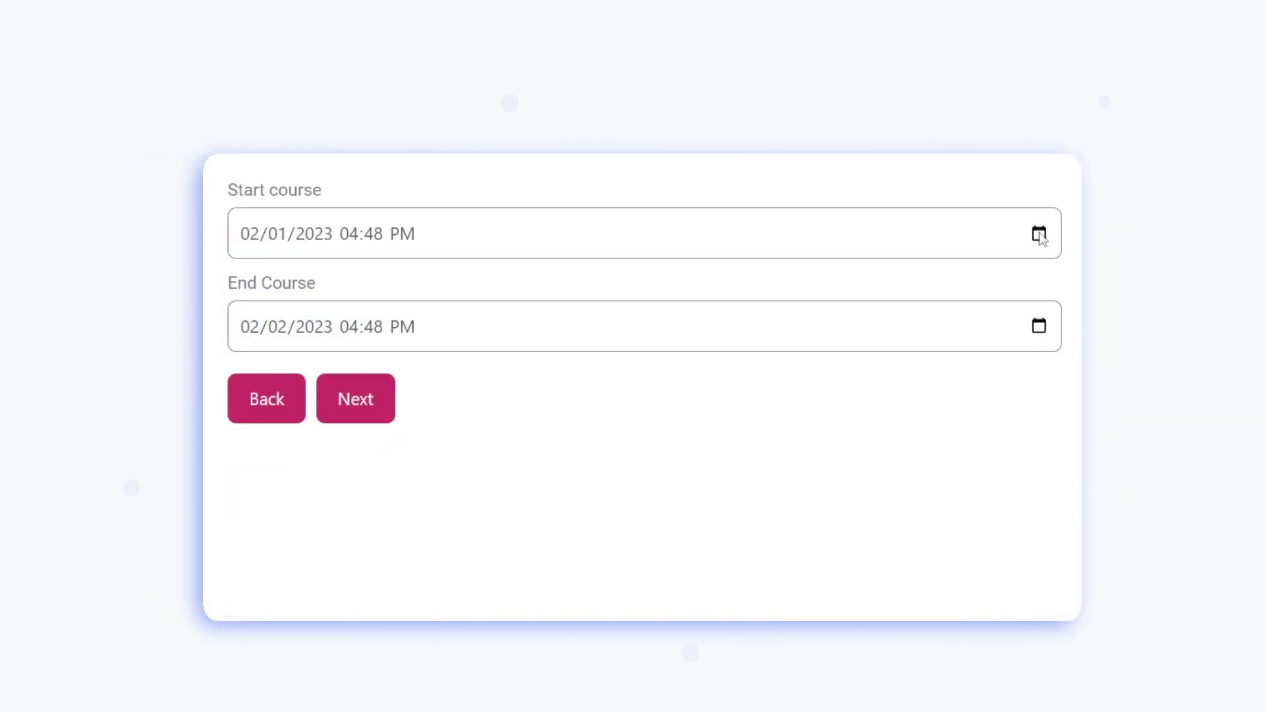
pyautogui.click(1040, 235)
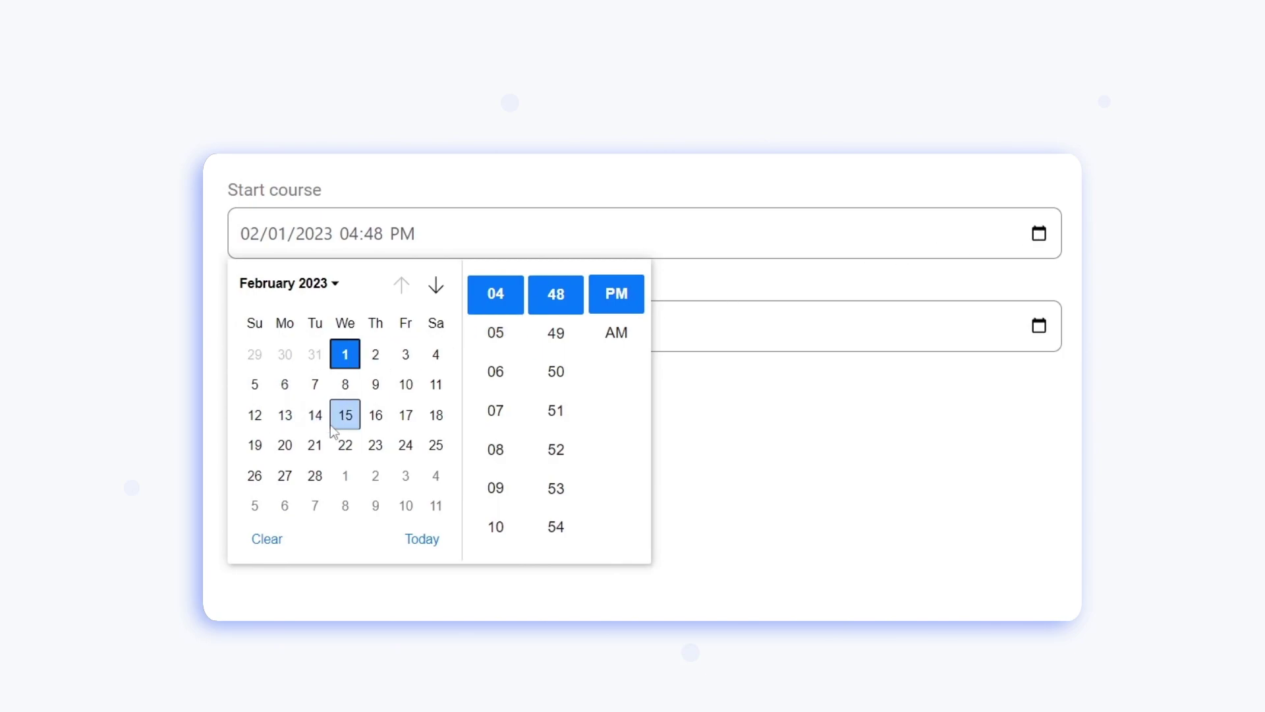
pyautogui.click(345, 445)
pyautogui.click(757, 443)
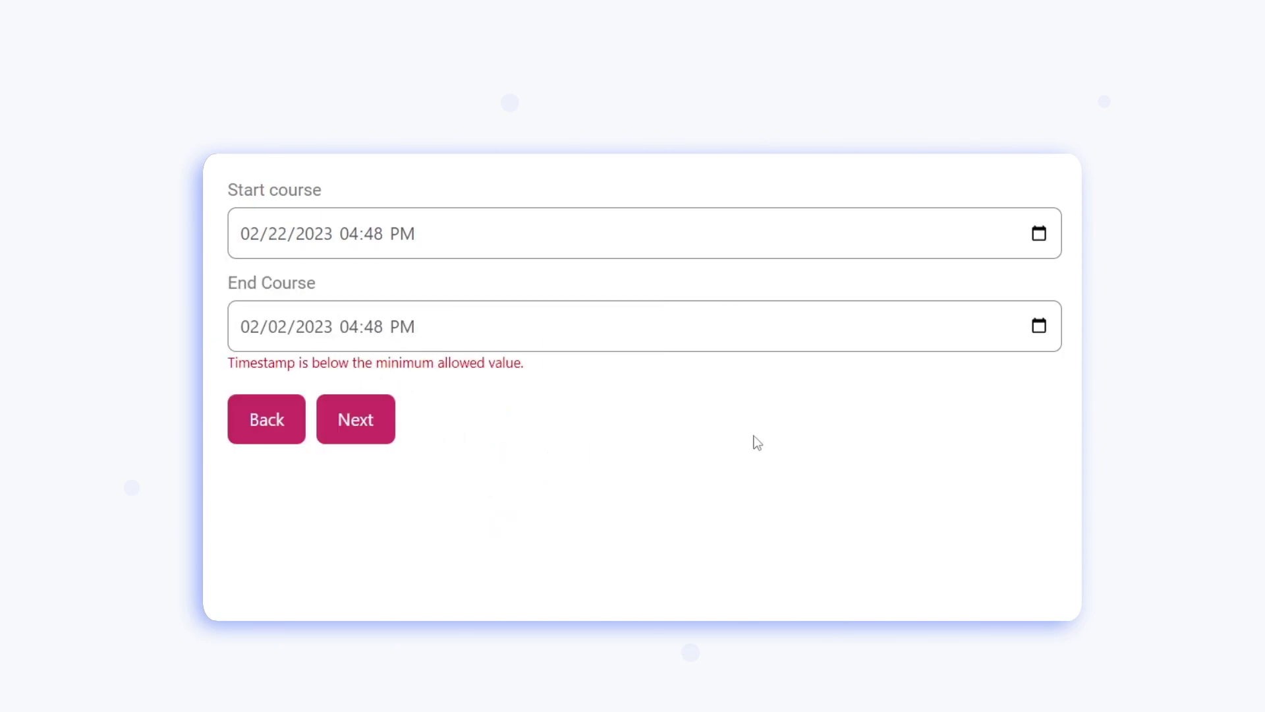
pyautogui.click(1040, 327)
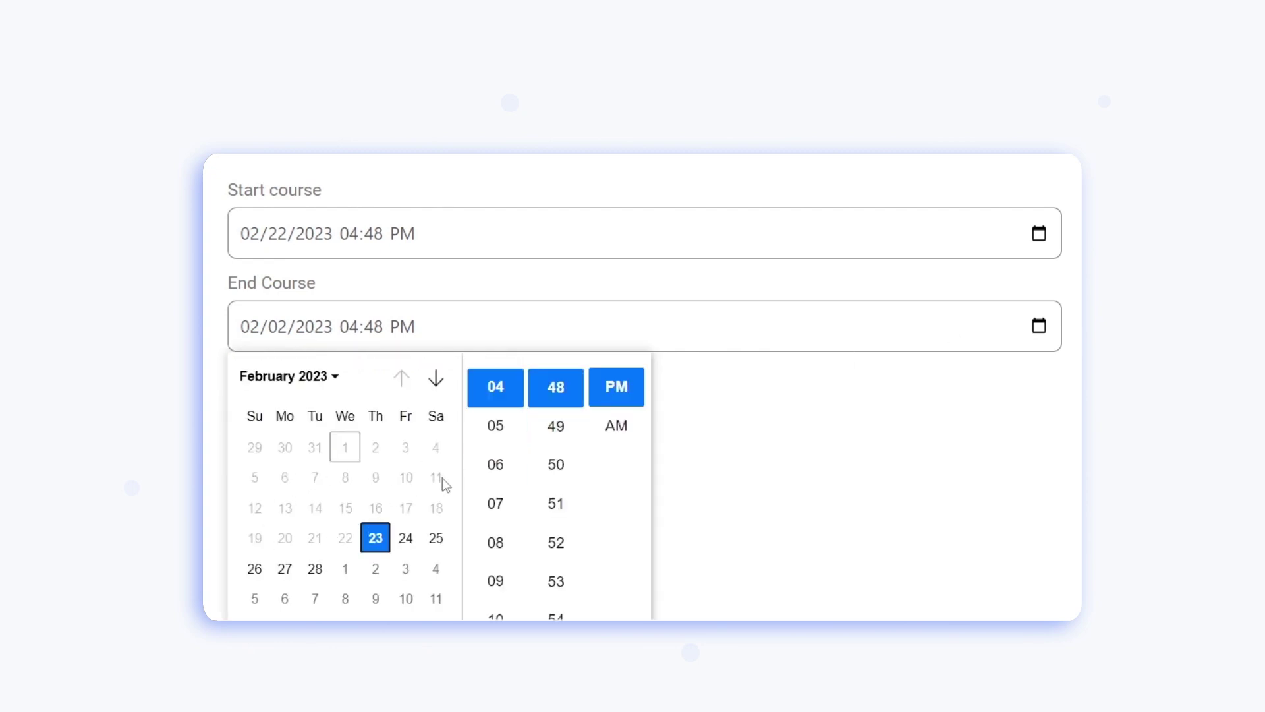
pyautogui.click(436, 538)
pyautogui.click(812, 506)
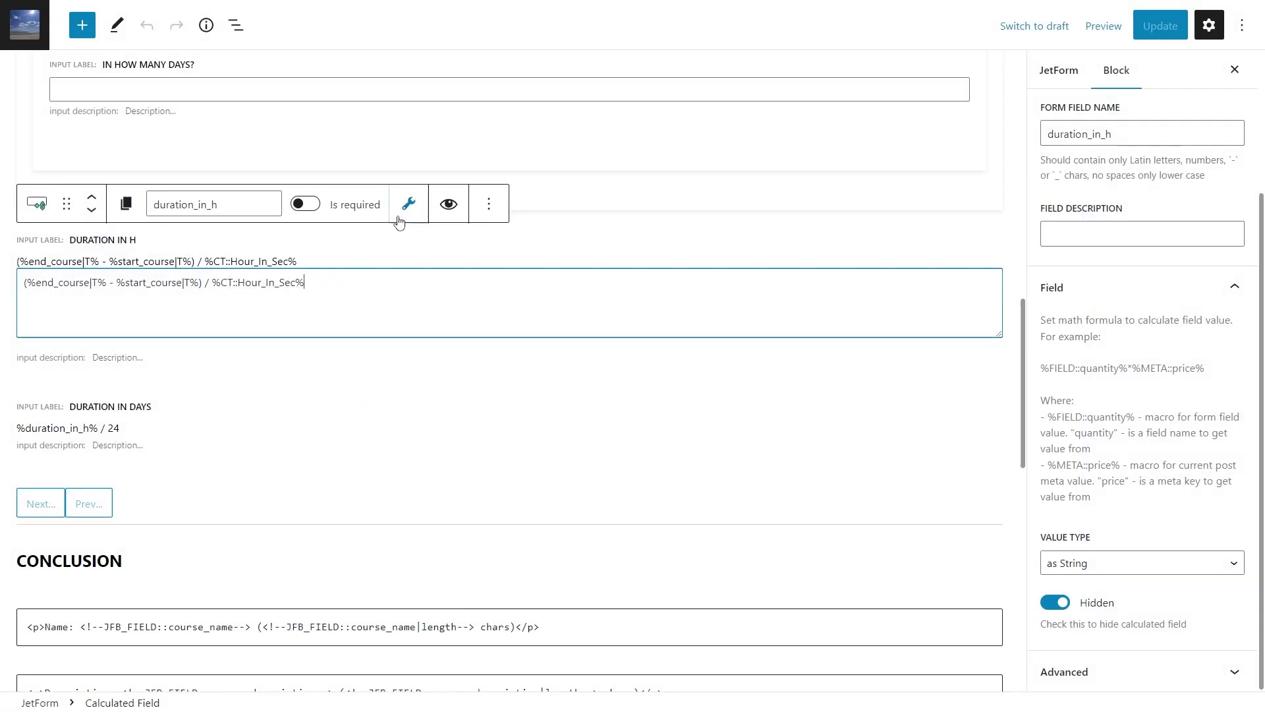
pyautogui.click(408, 205)
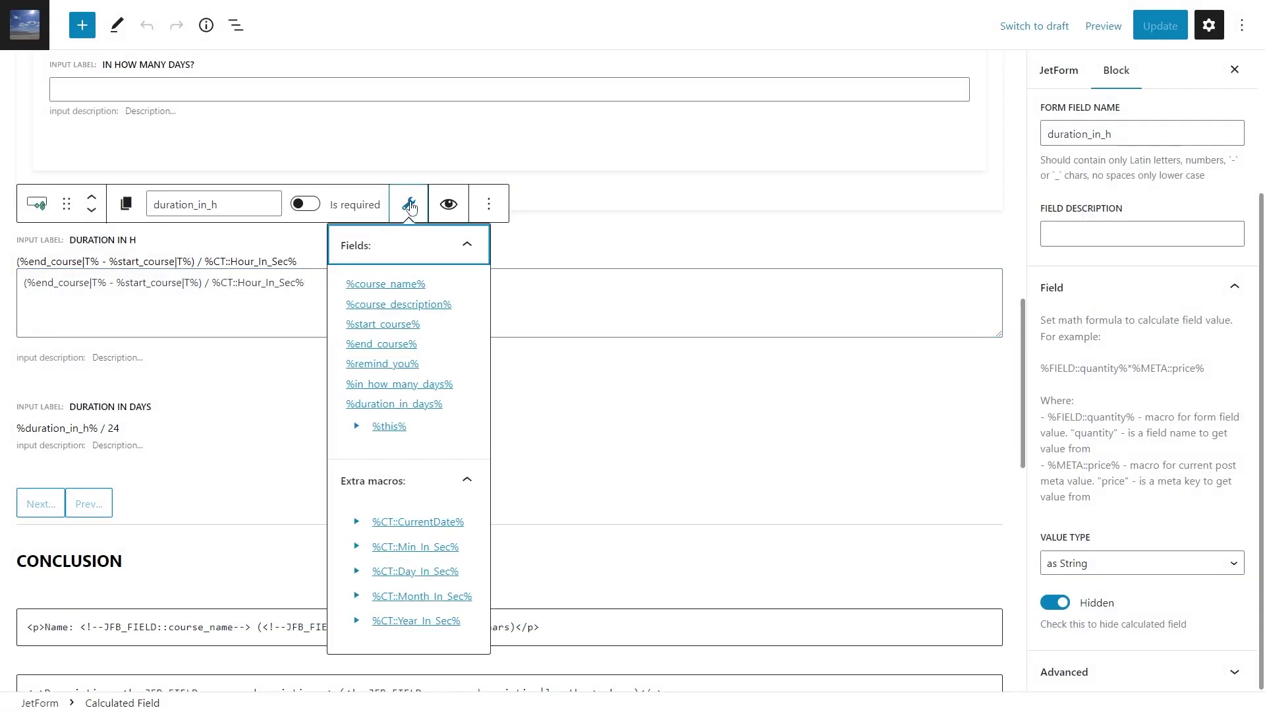
# Review the duration_in_h Value Type options, then bring up the Start course calendar on the form
pyautogui.click(277, 240)
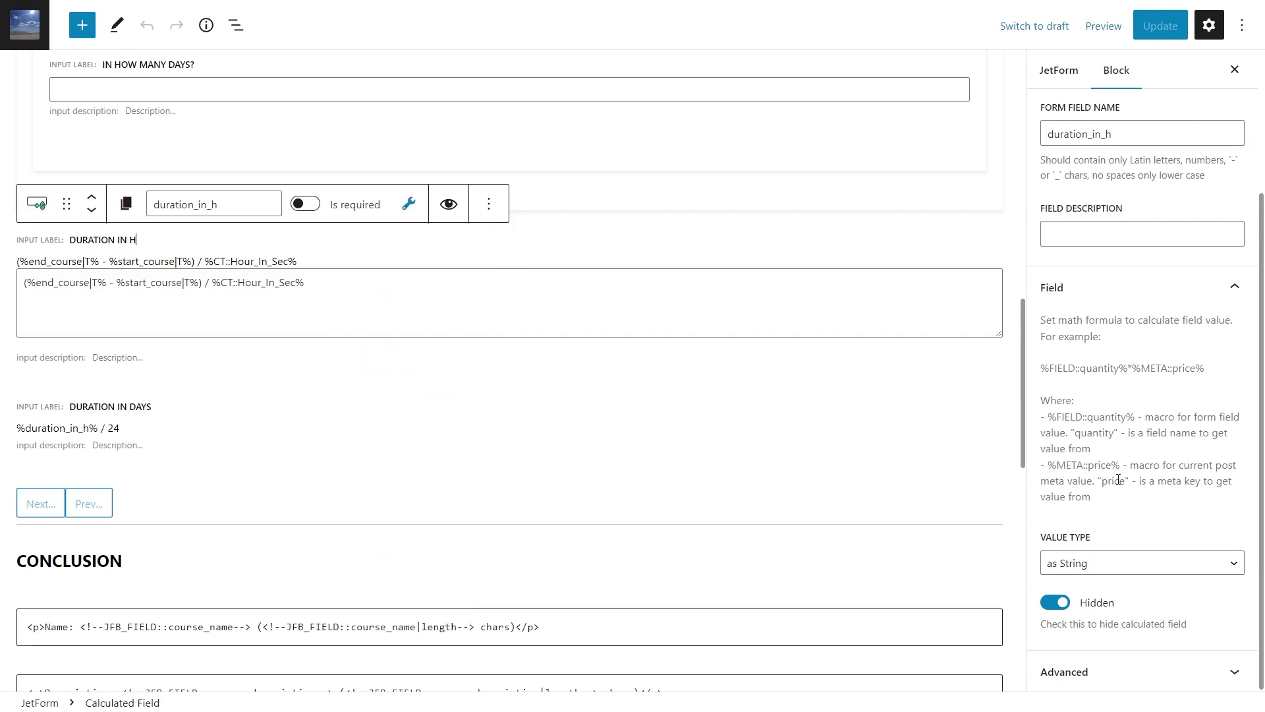
pyautogui.click(1158, 564)
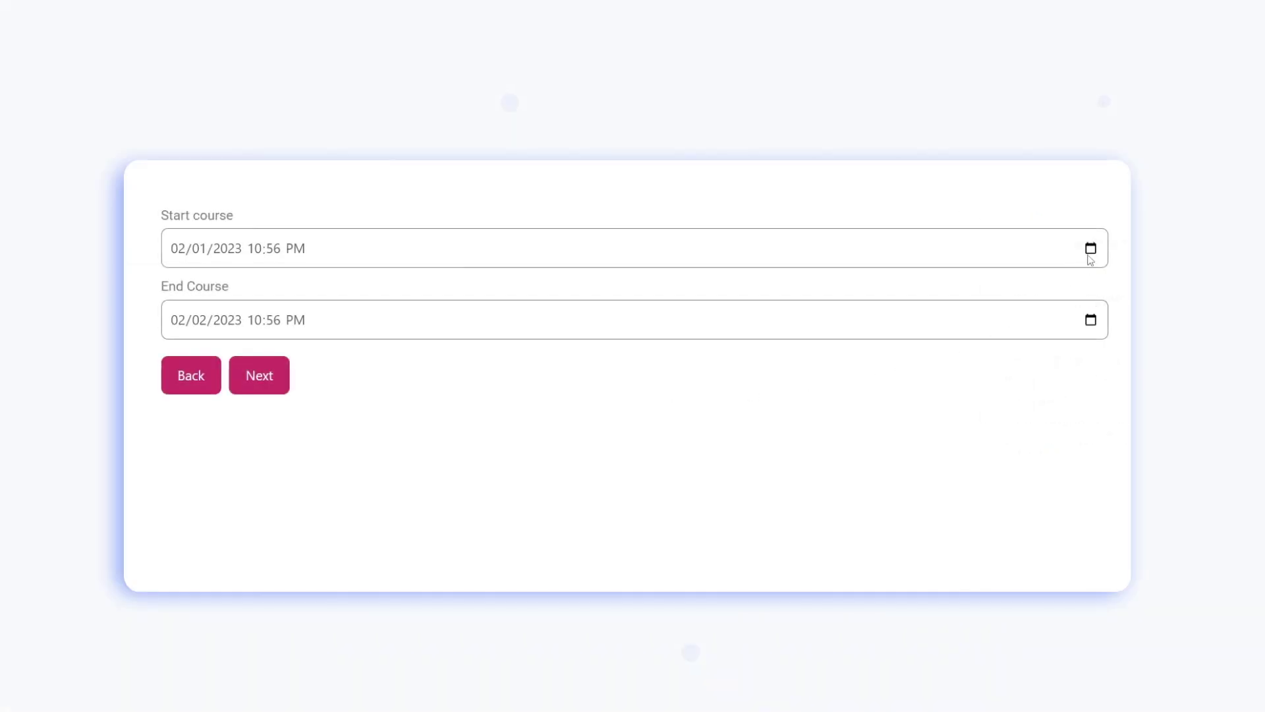
pyautogui.click(1091, 250)
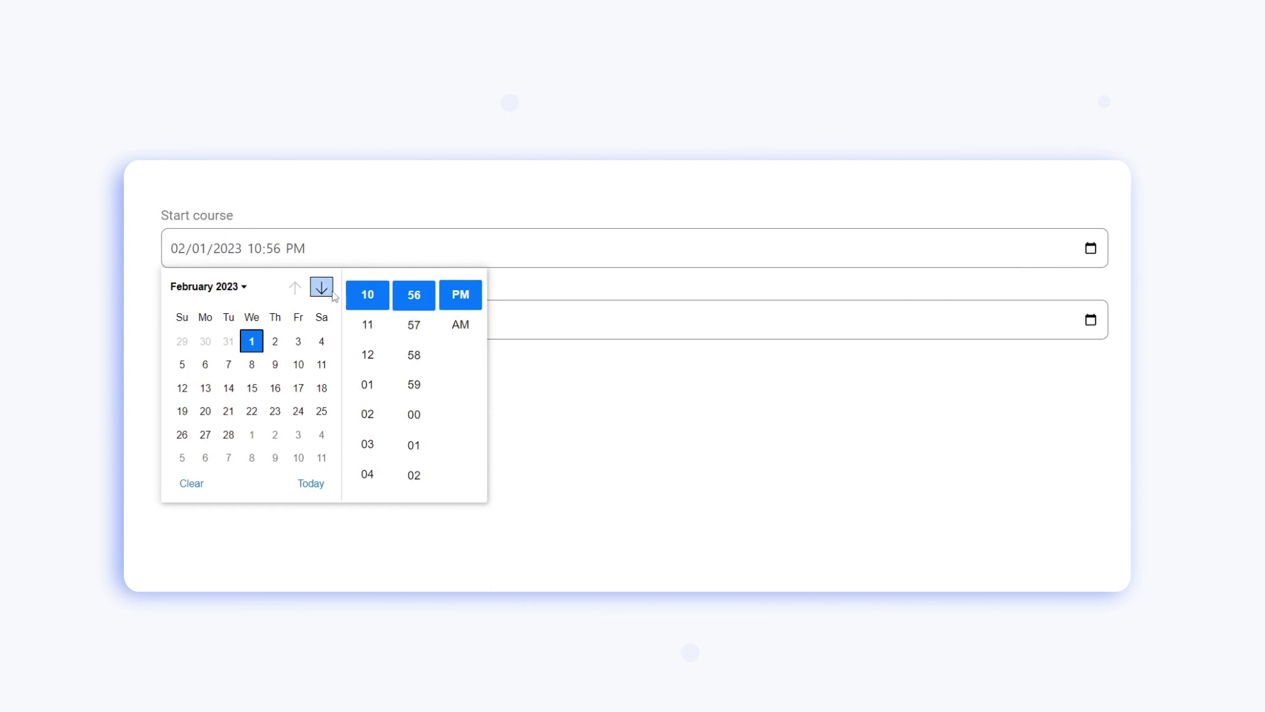
# Schedule the course April 20–28, 2023 and check Yes for the course start reminder
pyautogui.click(322, 287)
pyautogui.click(322, 287)
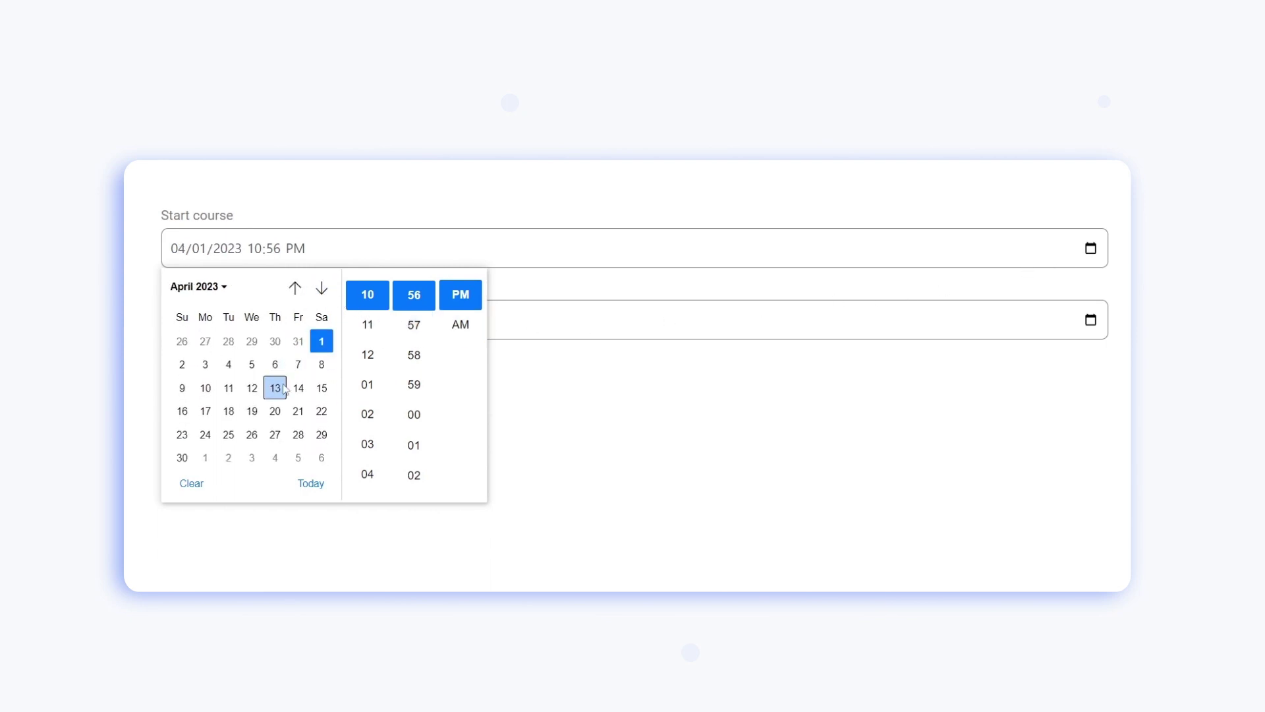
pyautogui.click(276, 411)
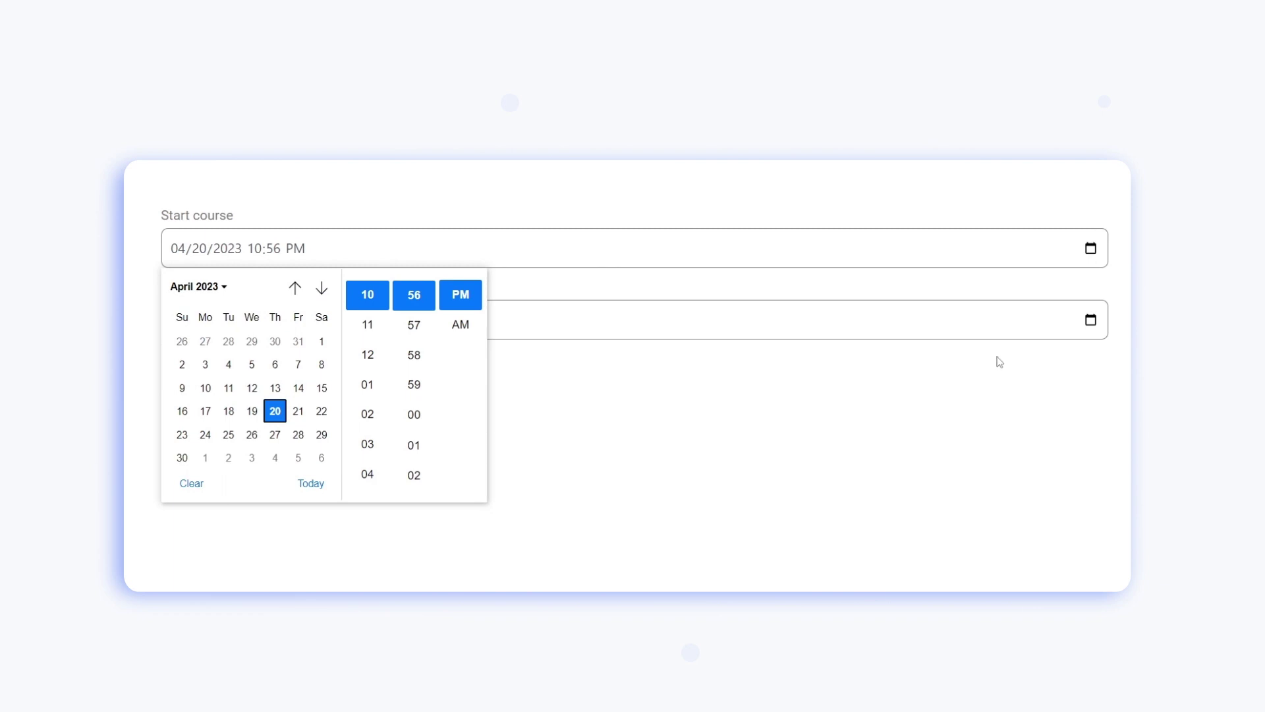
pyautogui.click(1091, 321)
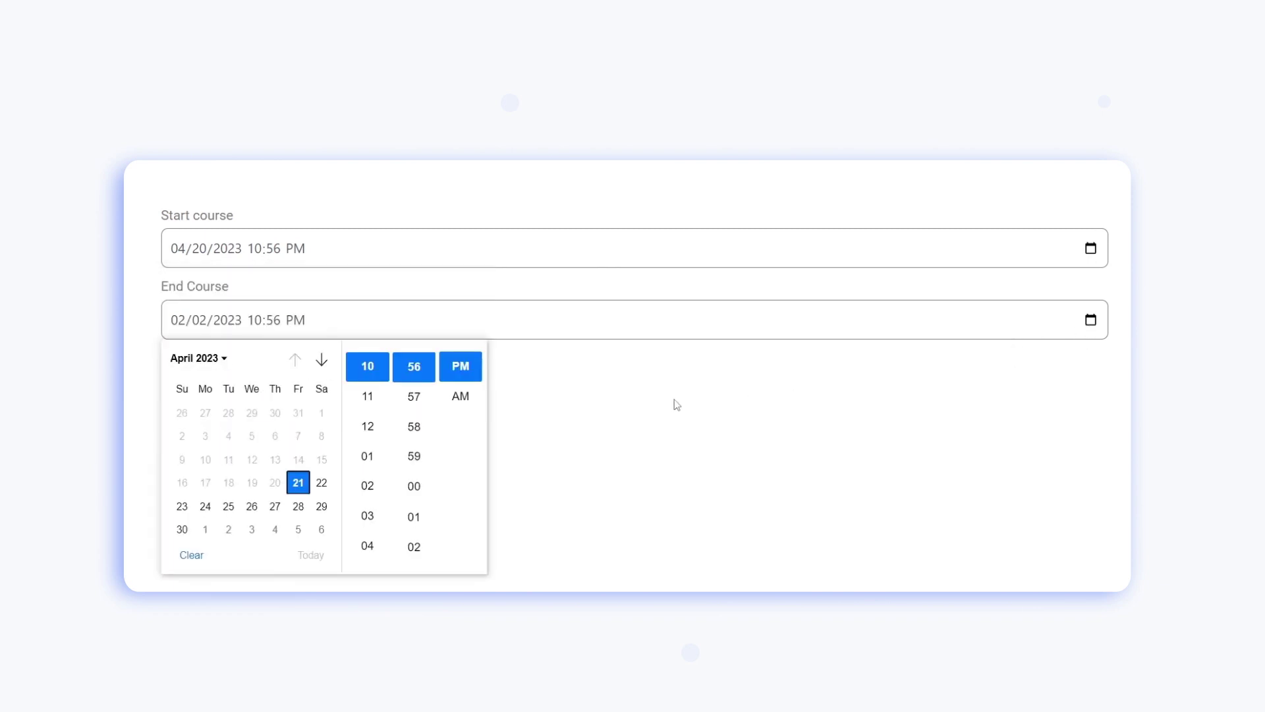
pyautogui.click(298, 507)
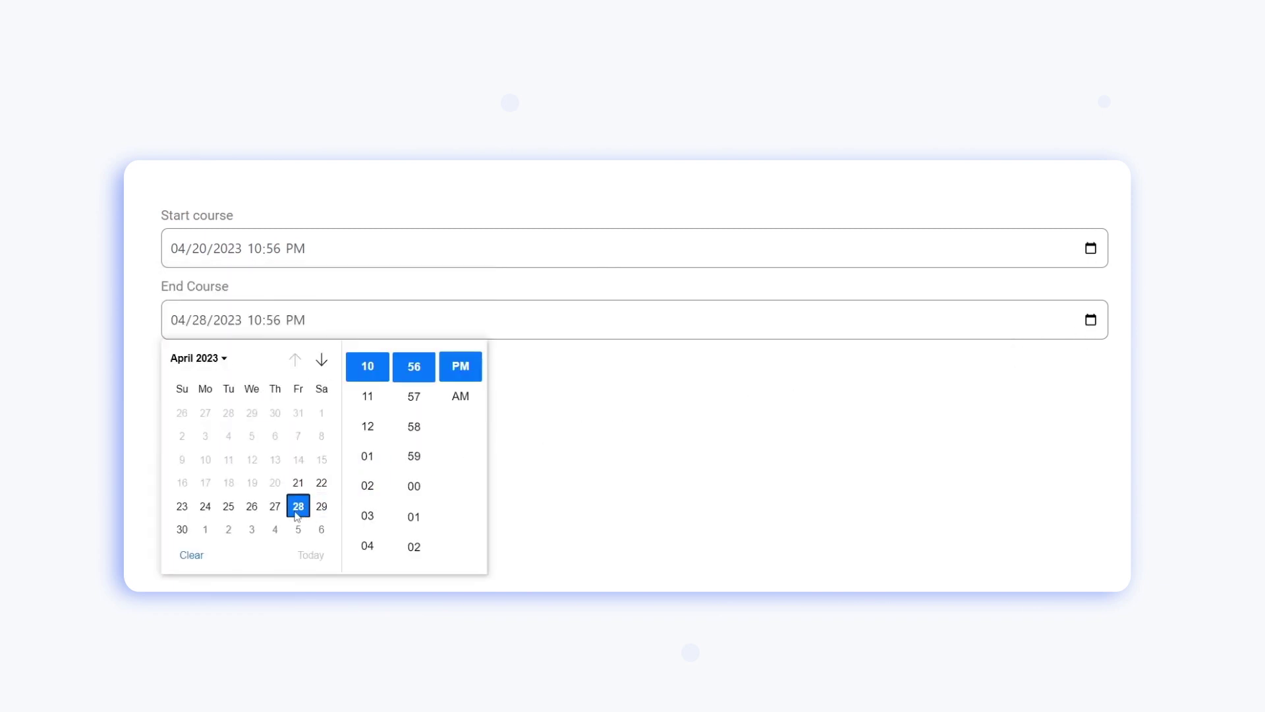
pyautogui.click(587, 449)
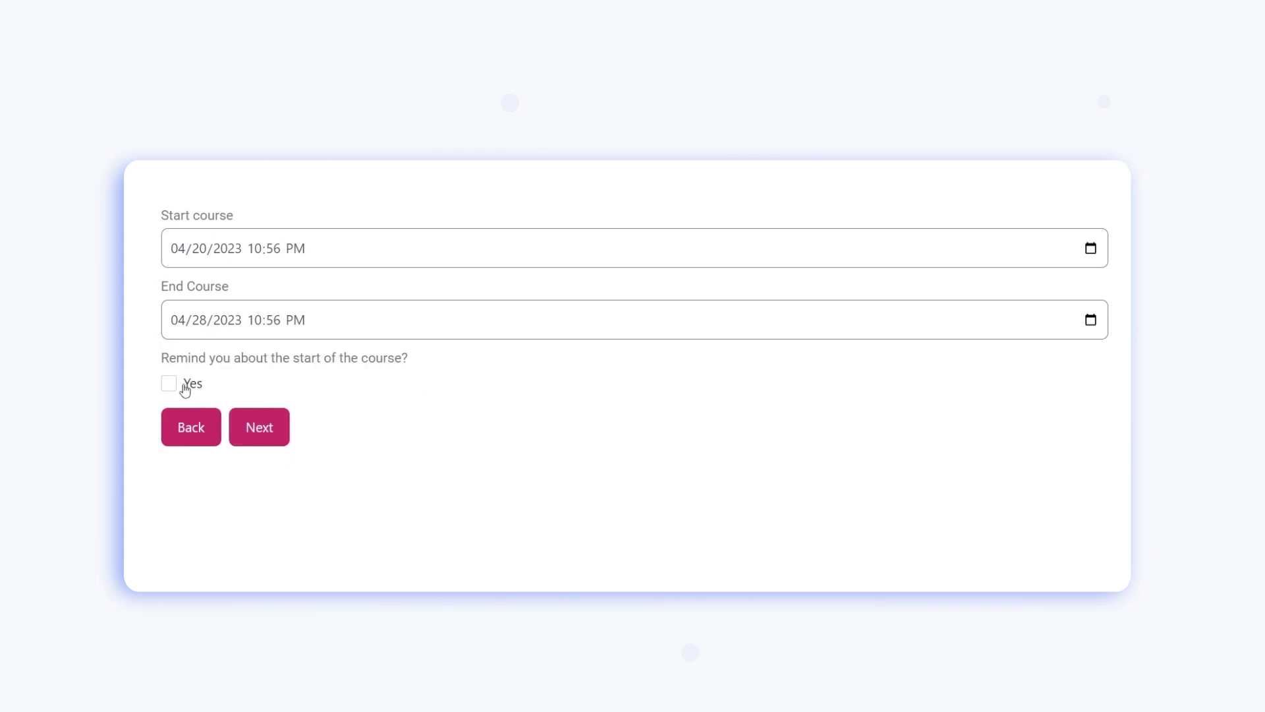
pyautogui.click(185, 390)
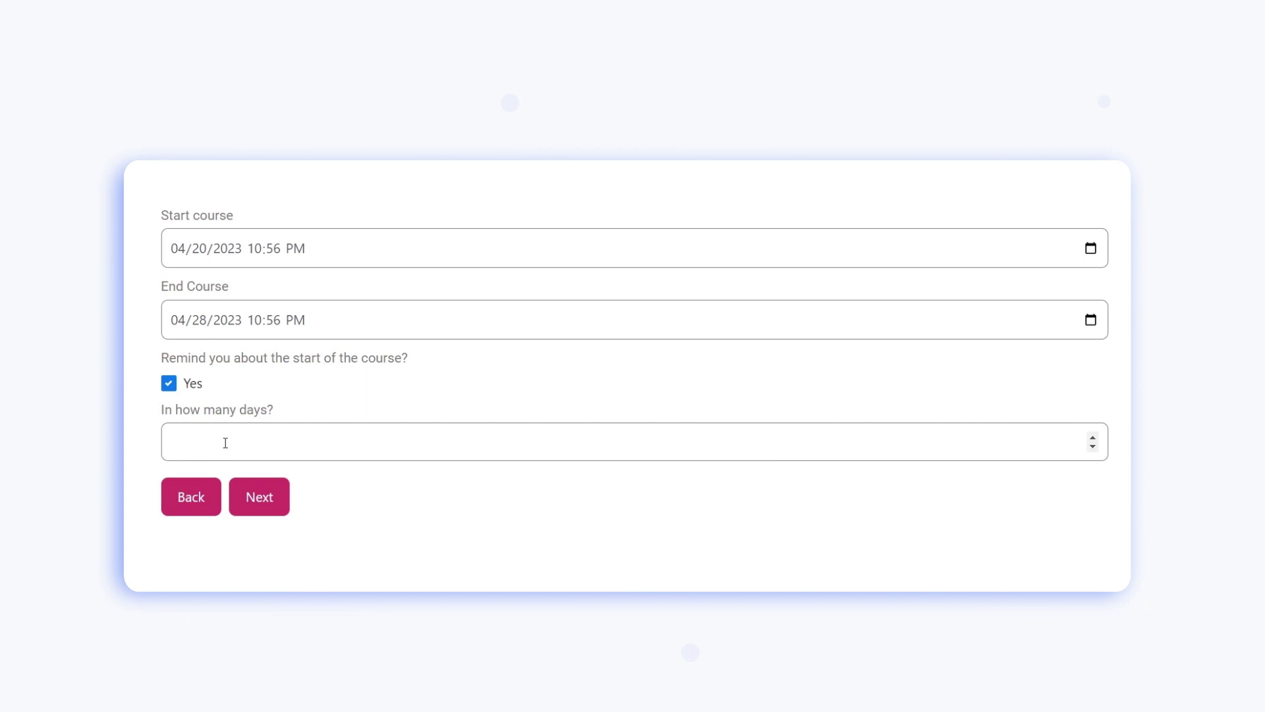
pyautogui.click(226, 443)
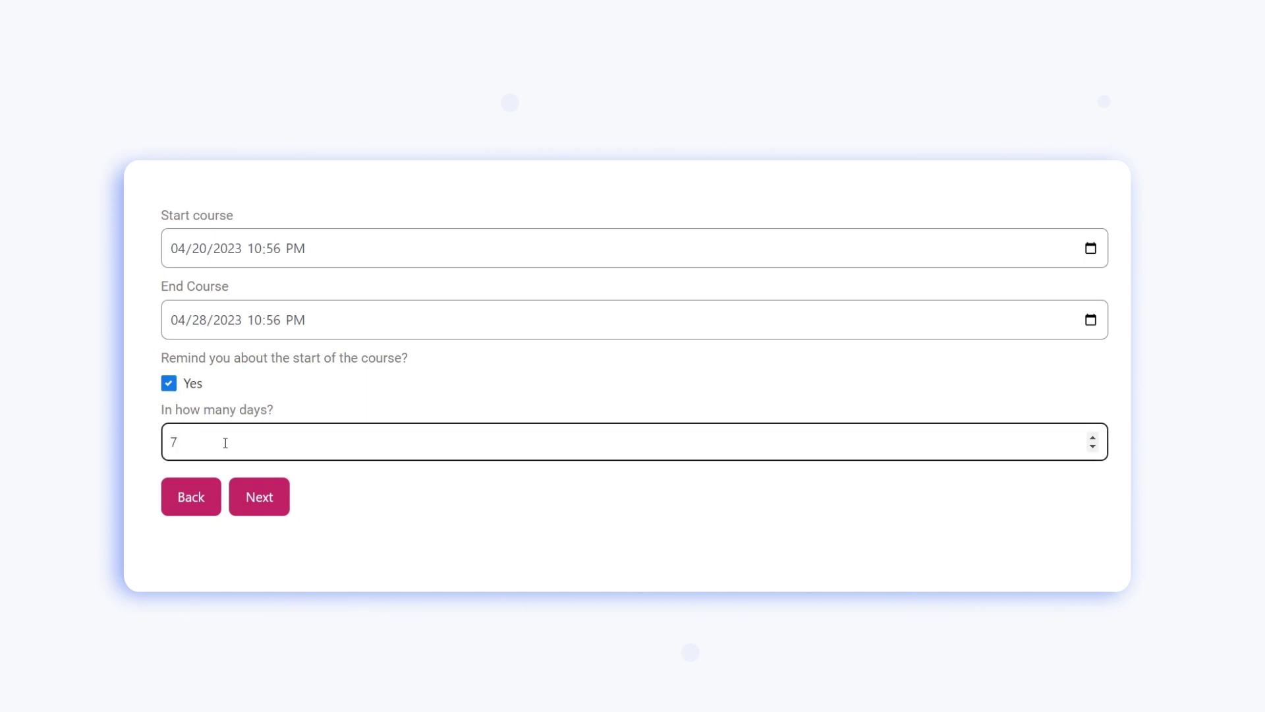
# Continue to the next step of the course form
pyautogui.click(256, 499)
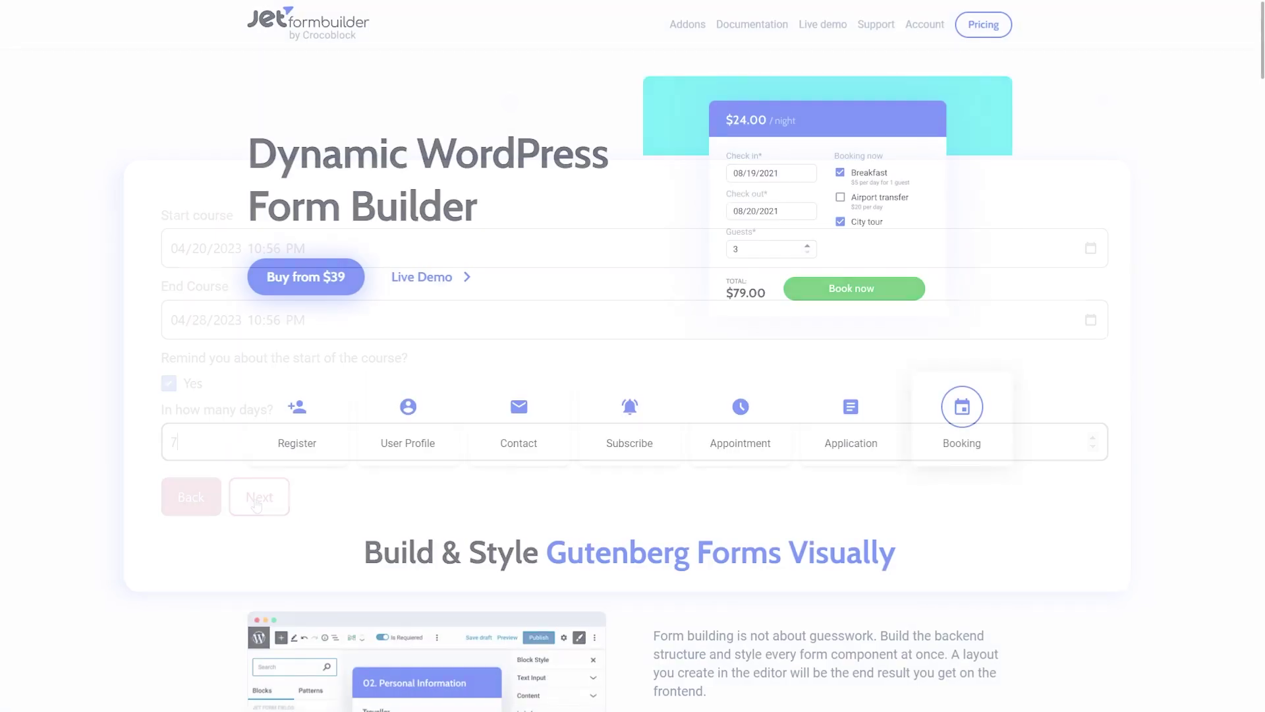